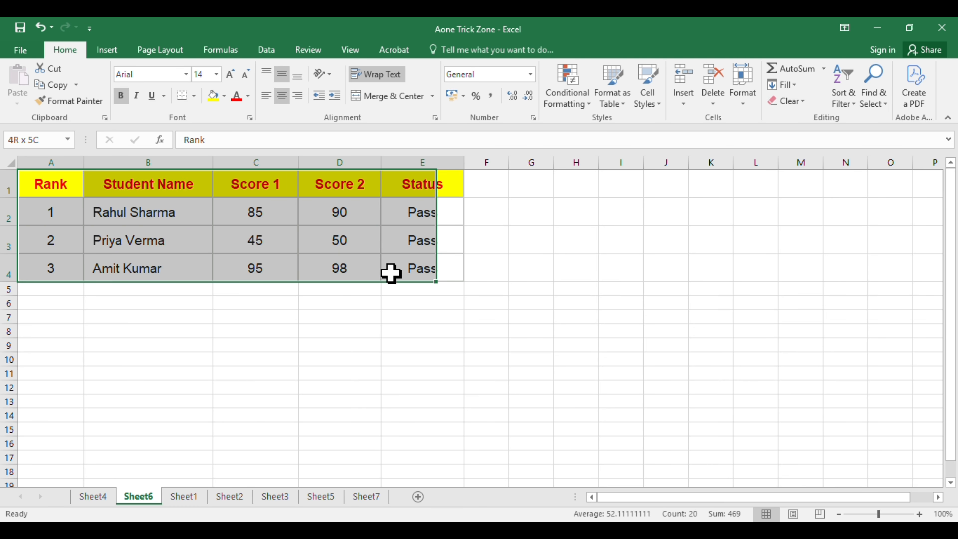
click(334, 244)
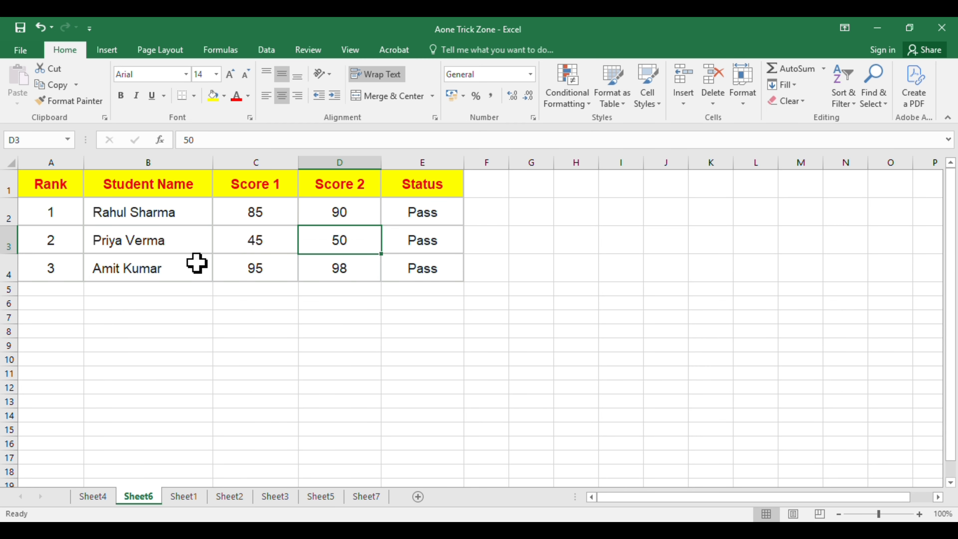
click(265, 329)
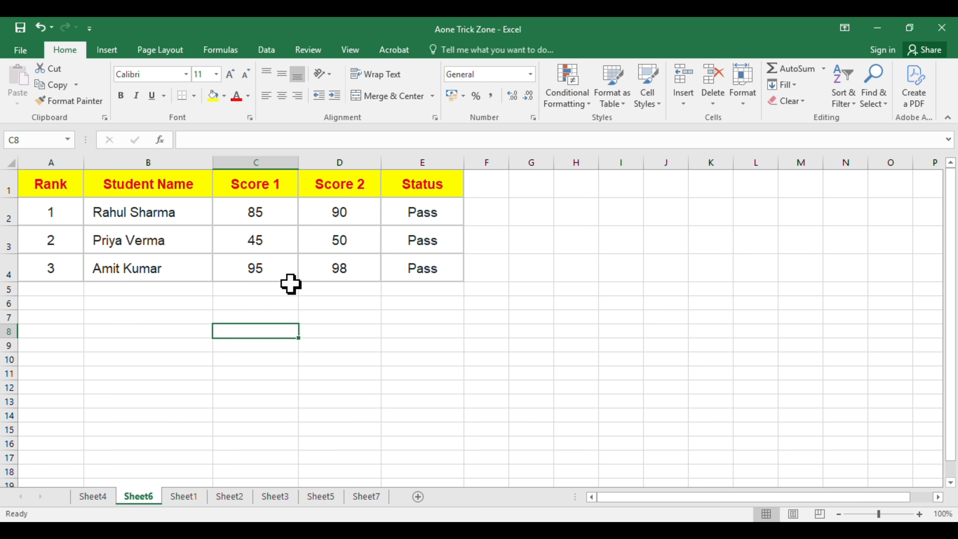
click(478, 241)
click(191, 231)
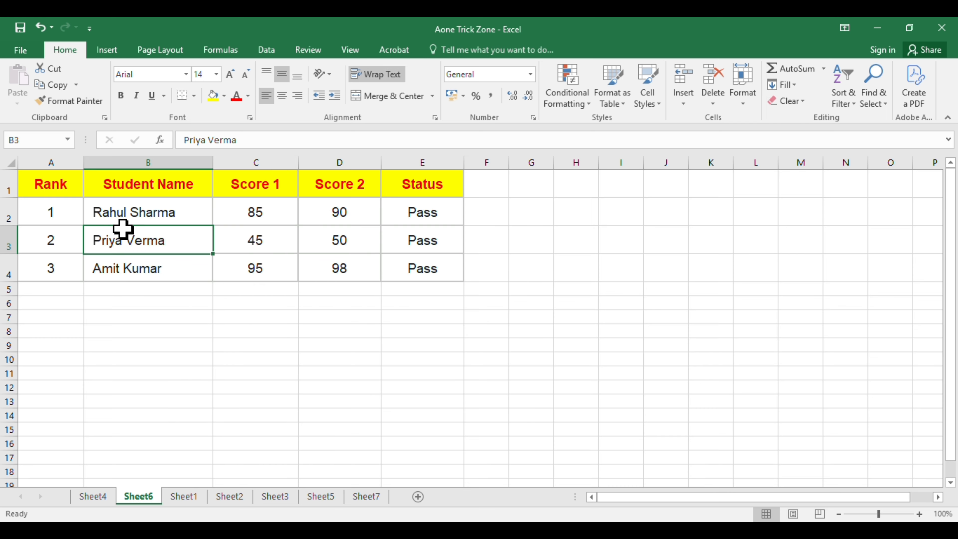
click(199, 208)
click(280, 223)
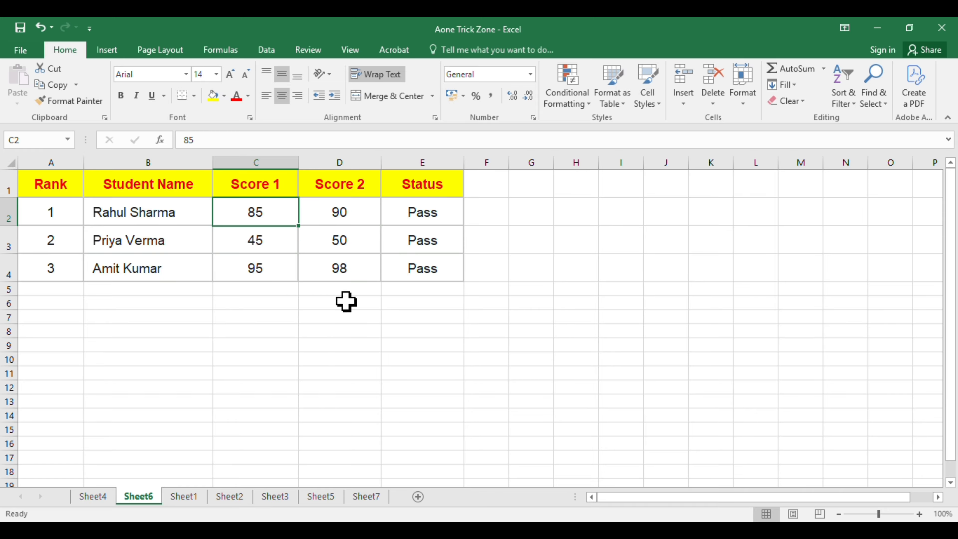
click(512, 258)
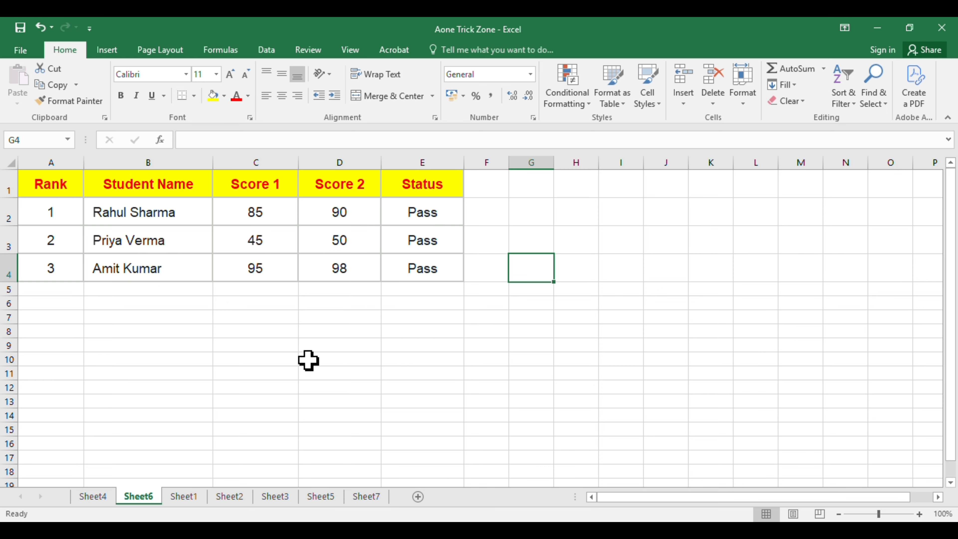
click(268, 321)
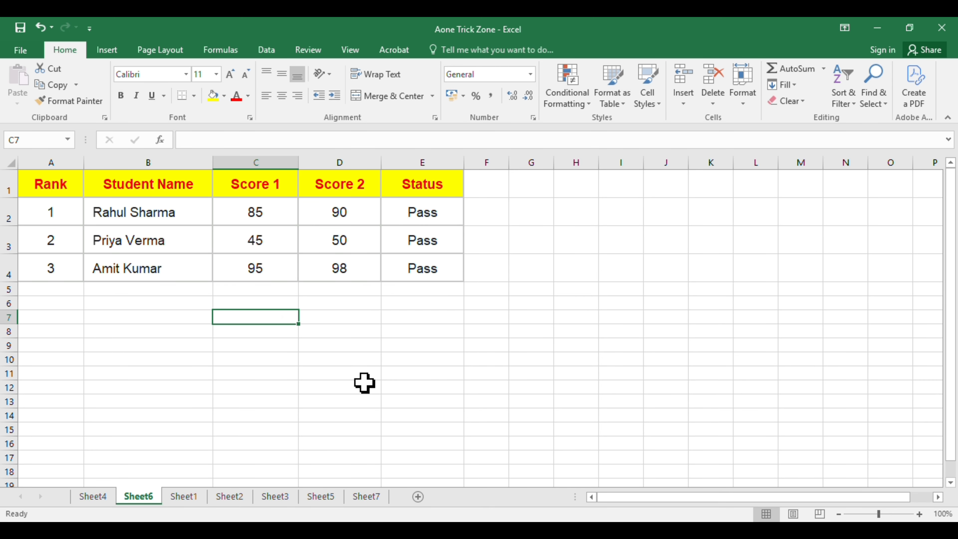
click(115, 330)
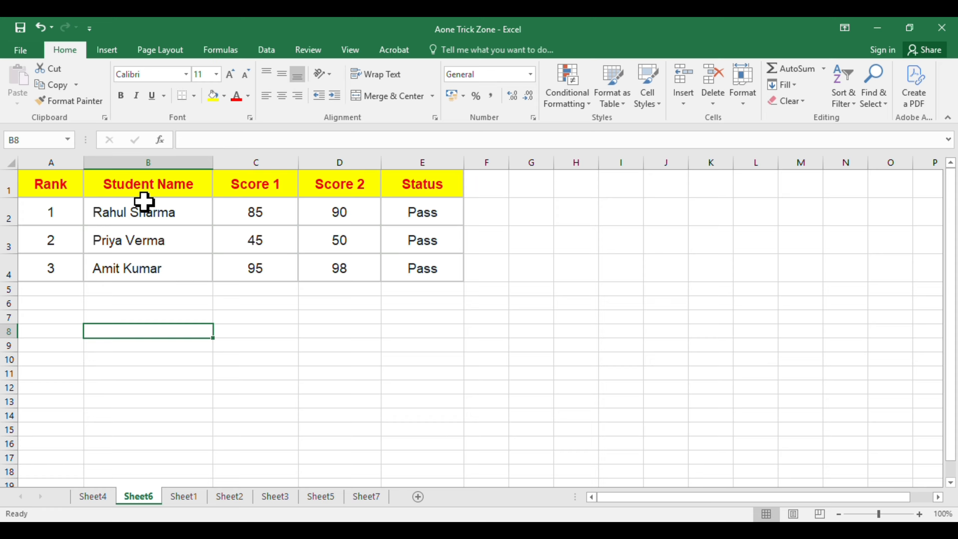
click(240, 242)
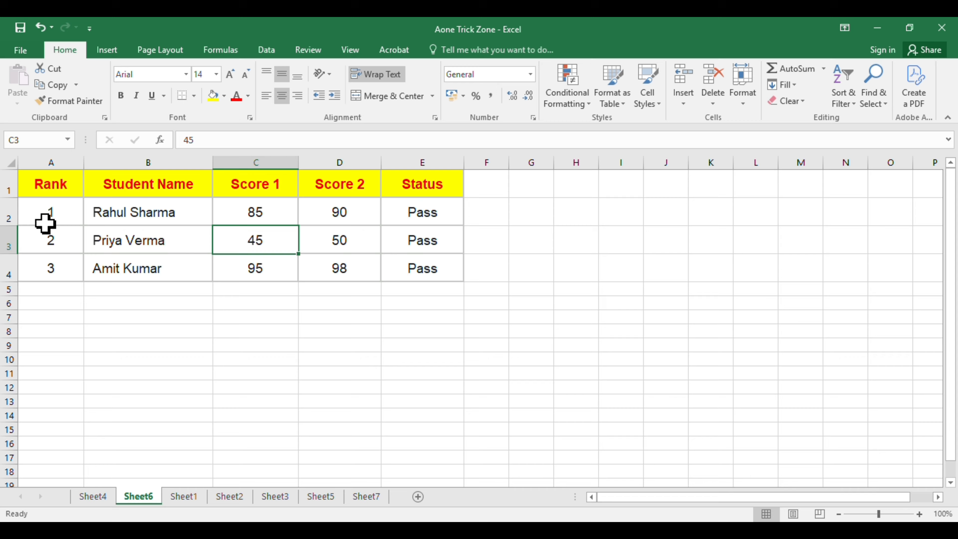
Apply All Borders to the whole student score table, including its header row.
click(175, 221)
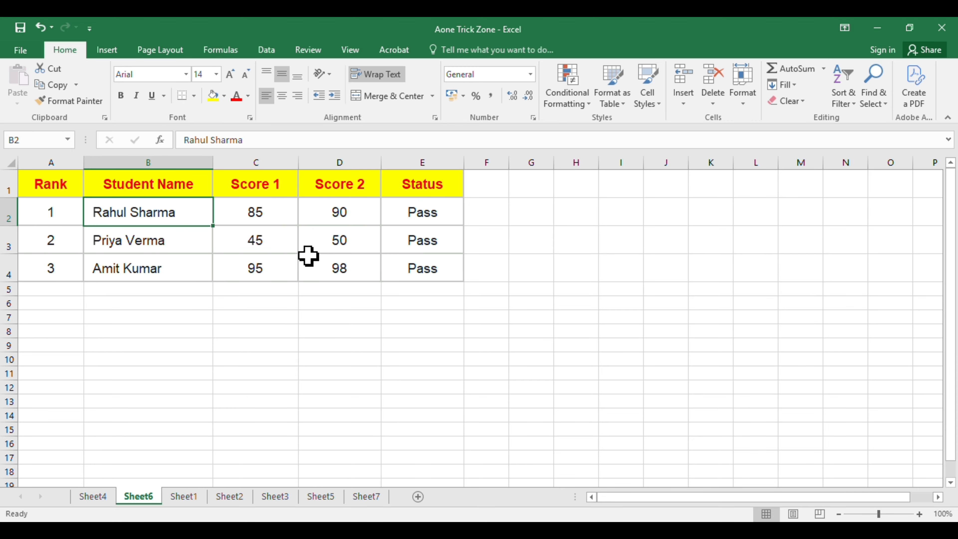
key(ctrl+a)
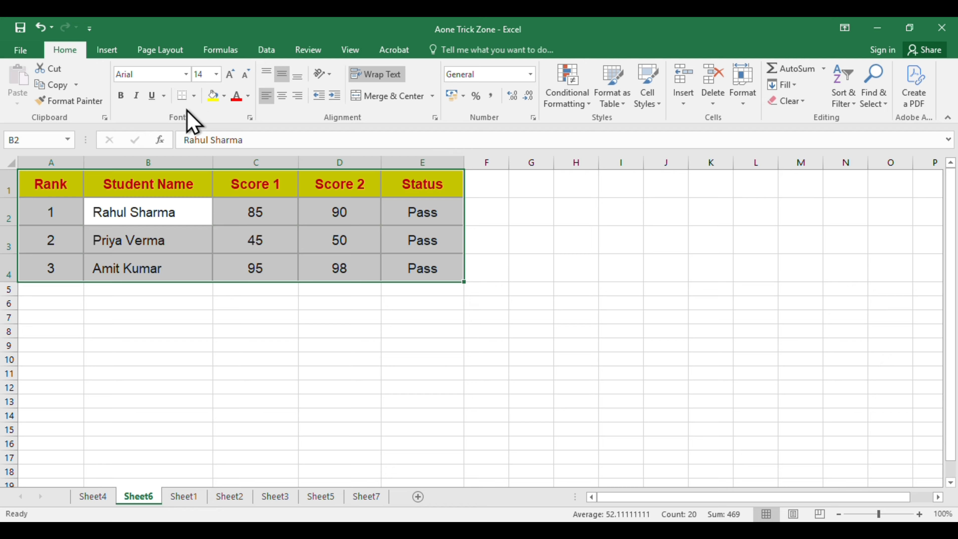
click(194, 96)
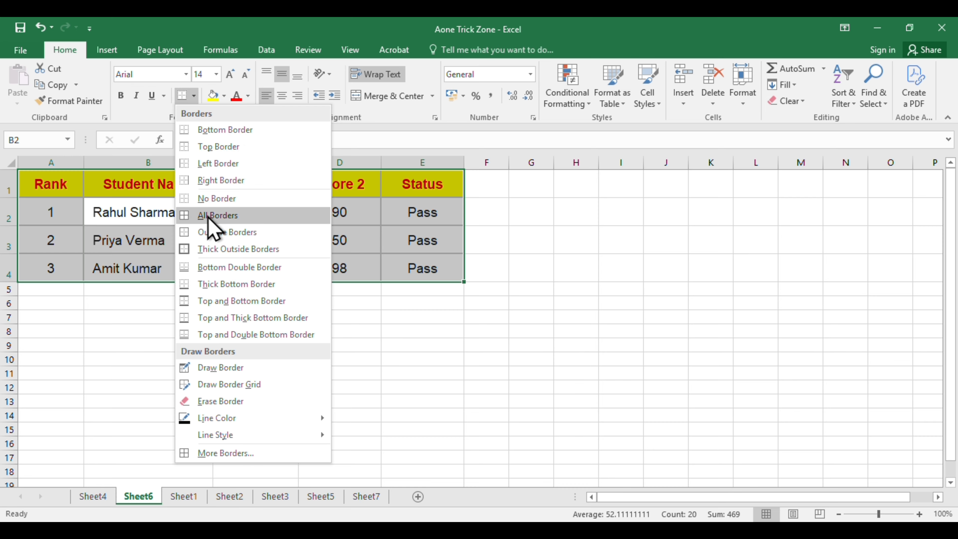
click(233, 215)
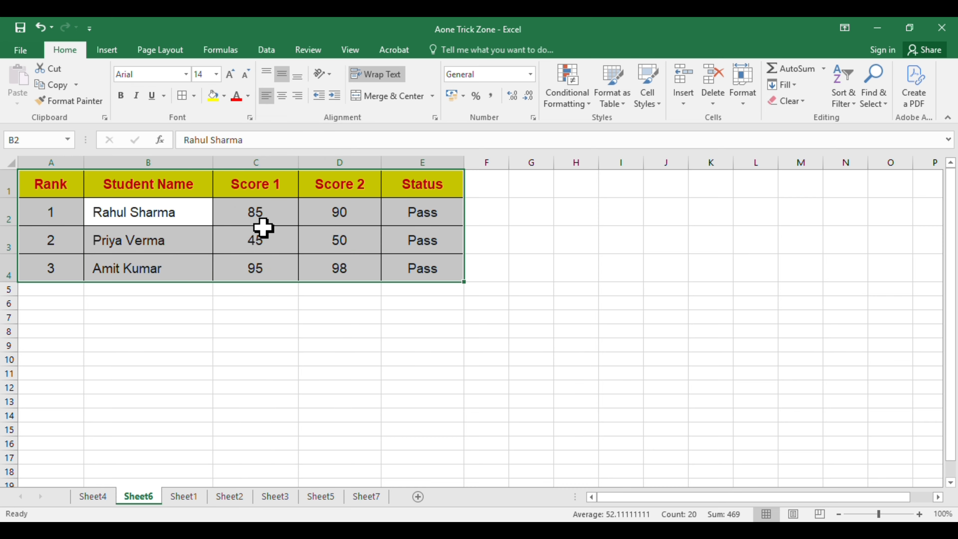
click(242, 287)
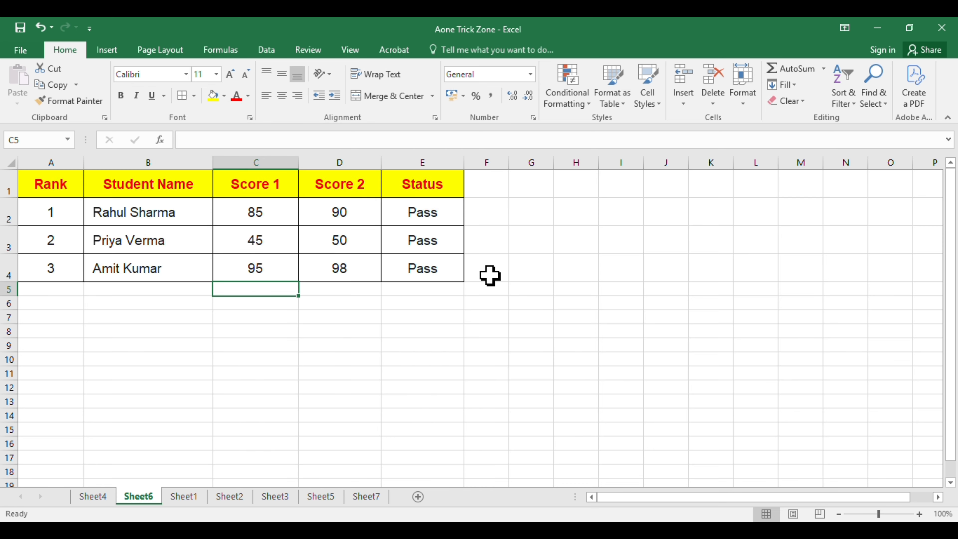
click(443, 306)
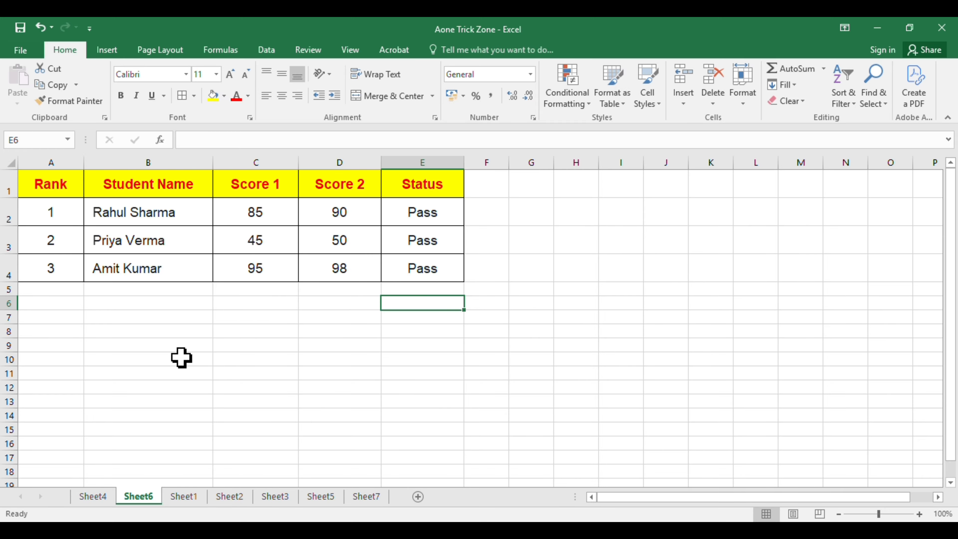
click(204, 212)
click(385, 242)
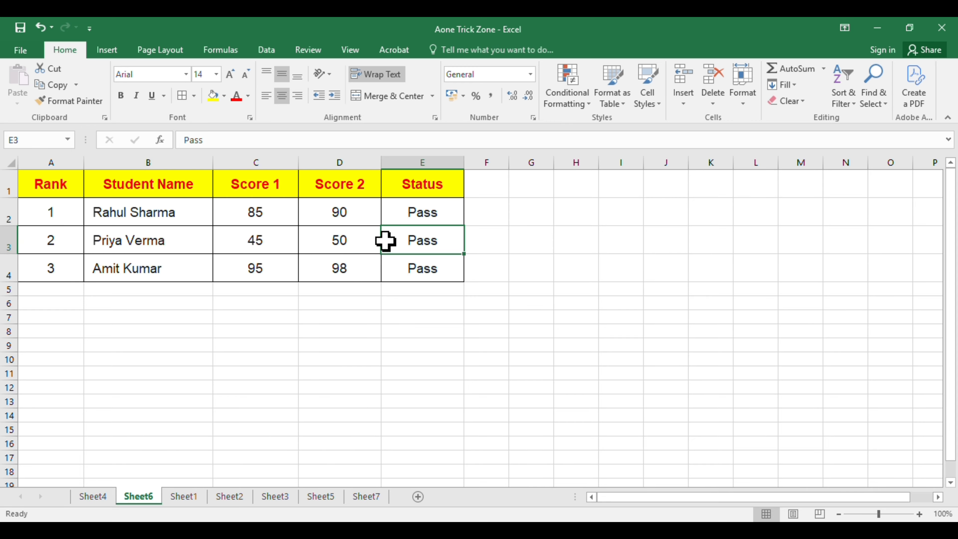
click(163, 212)
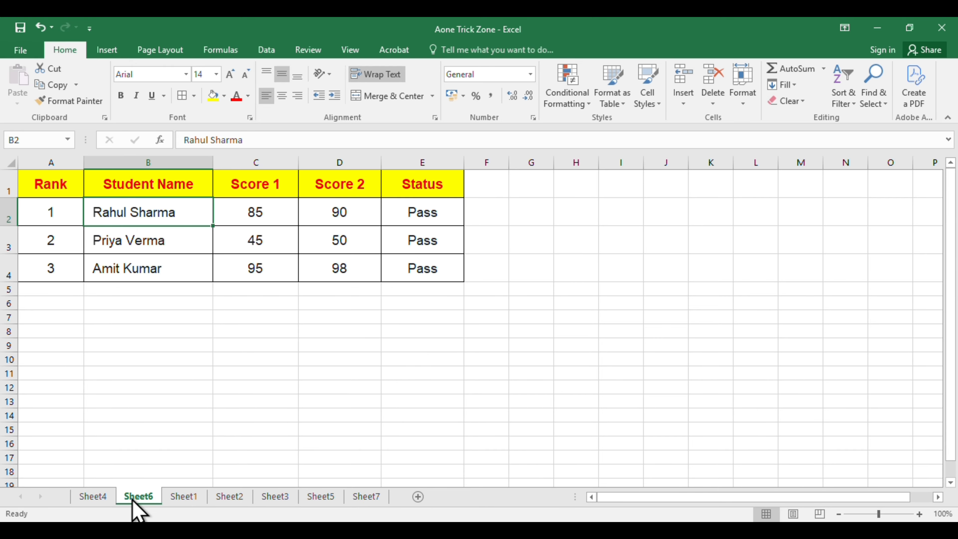
Switch to Sheet4 and go over the product, quantity and unit price entries of the sales table.
click(108, 499)
click(224, 248)
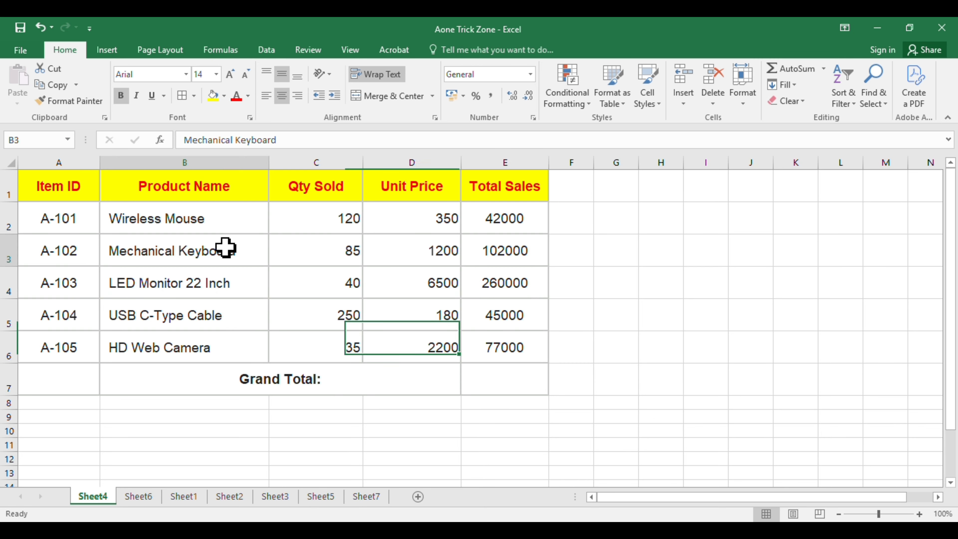
click(163, 218)
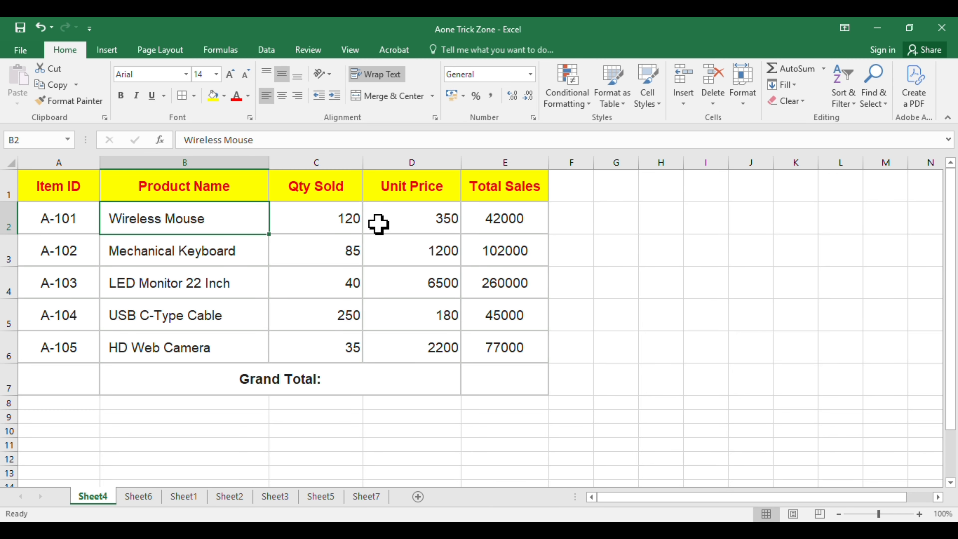
click(350, 221)
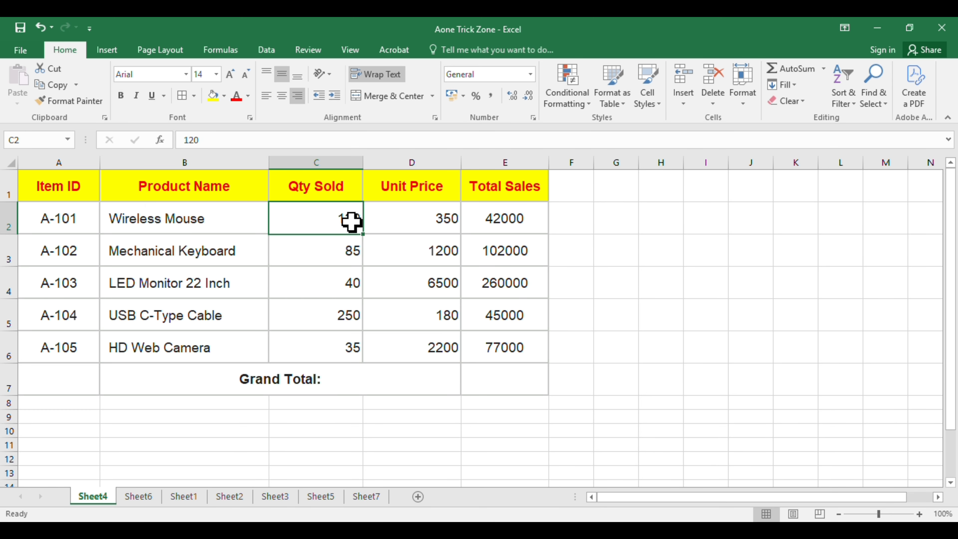
click(387, 221)
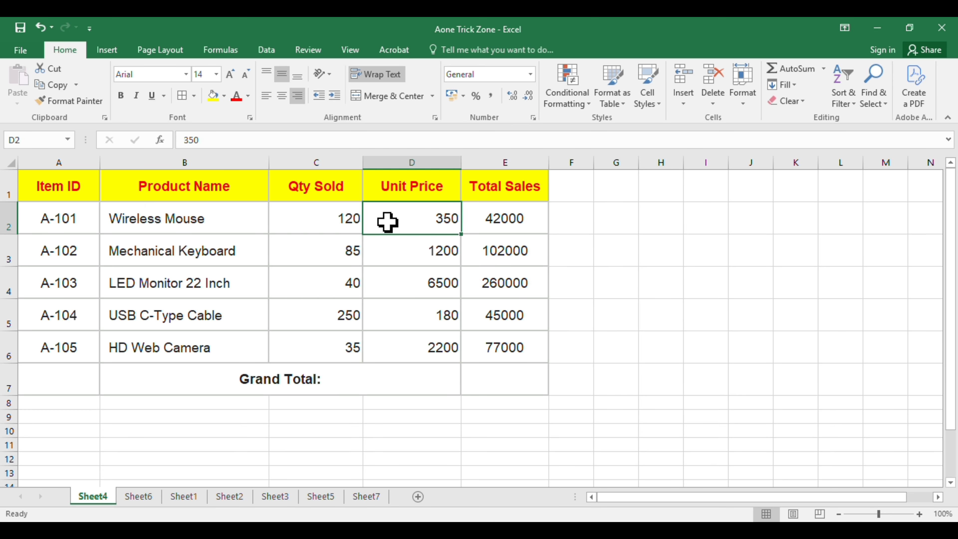
click(485, 384)
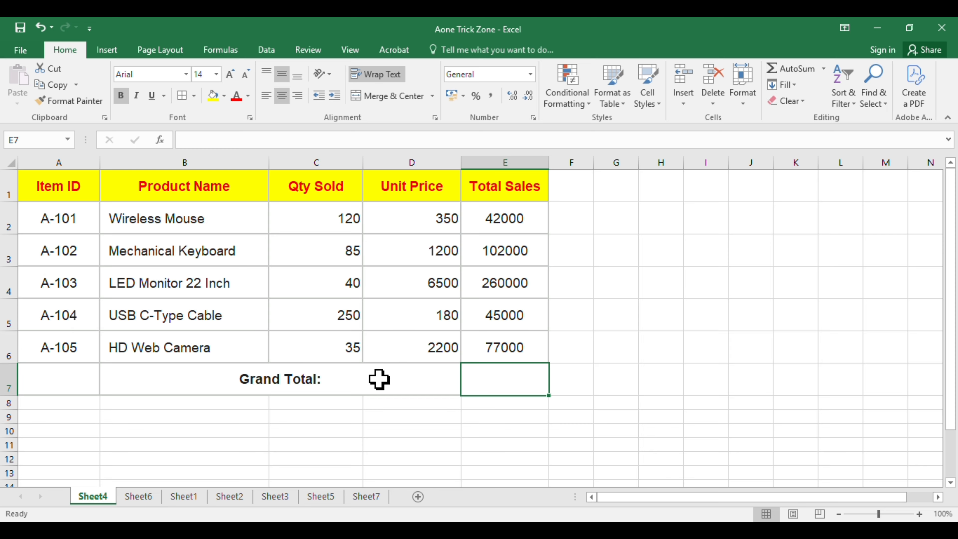
click(313, 254)
click(228, 262)
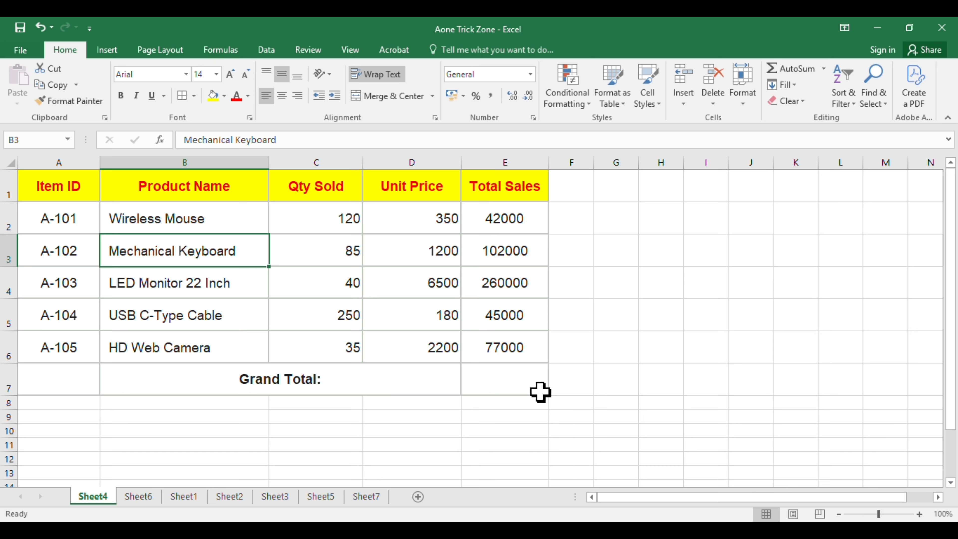
Fill the Grand Total cell E7 with an AutoSum of the Total Sales values, =SUM(E2:E6).
click(517, 385)
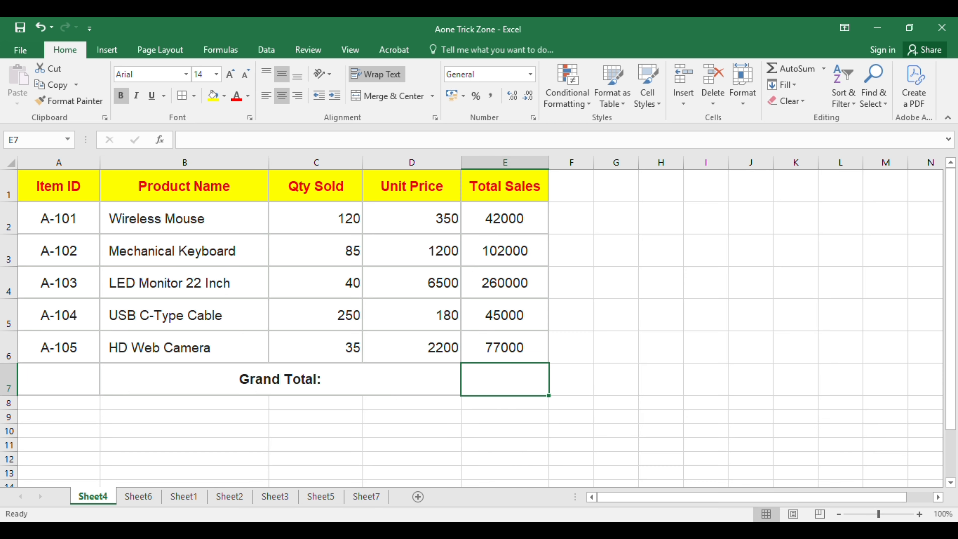
key(F2)
key(alt+equal)
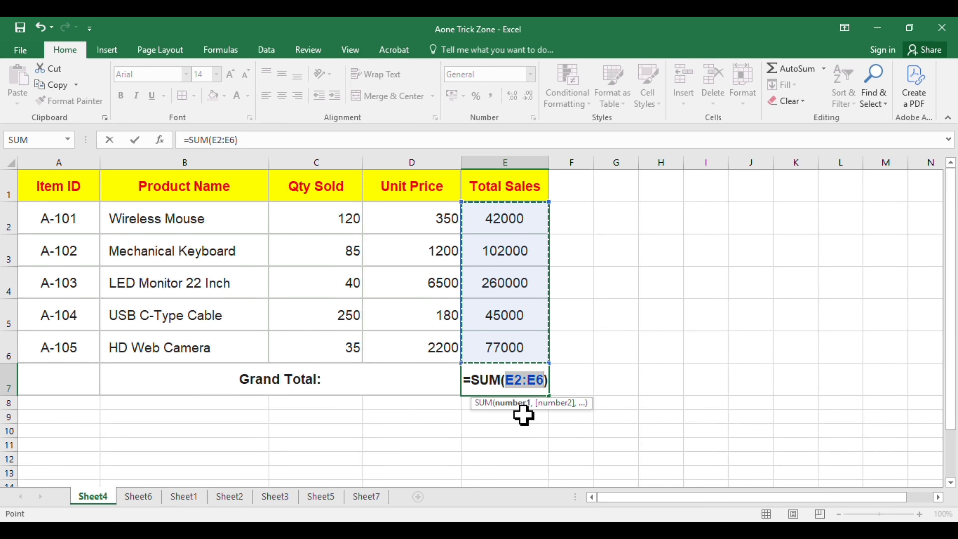
key(Return)
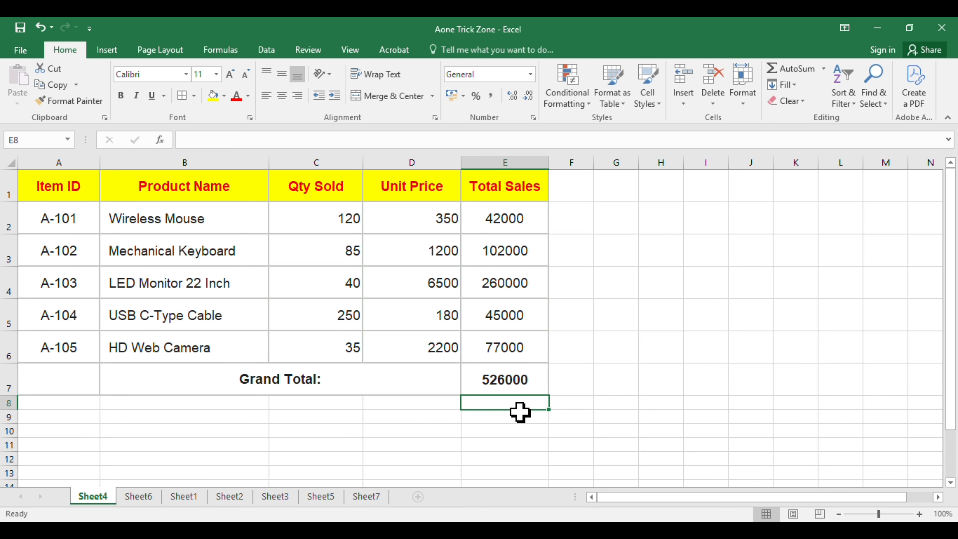
click(393, 429)
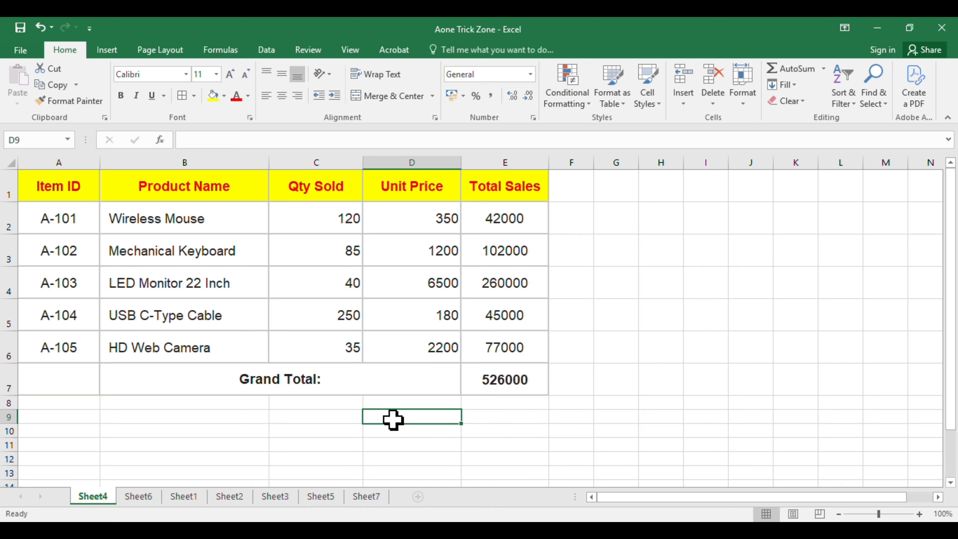
click(281, 432)
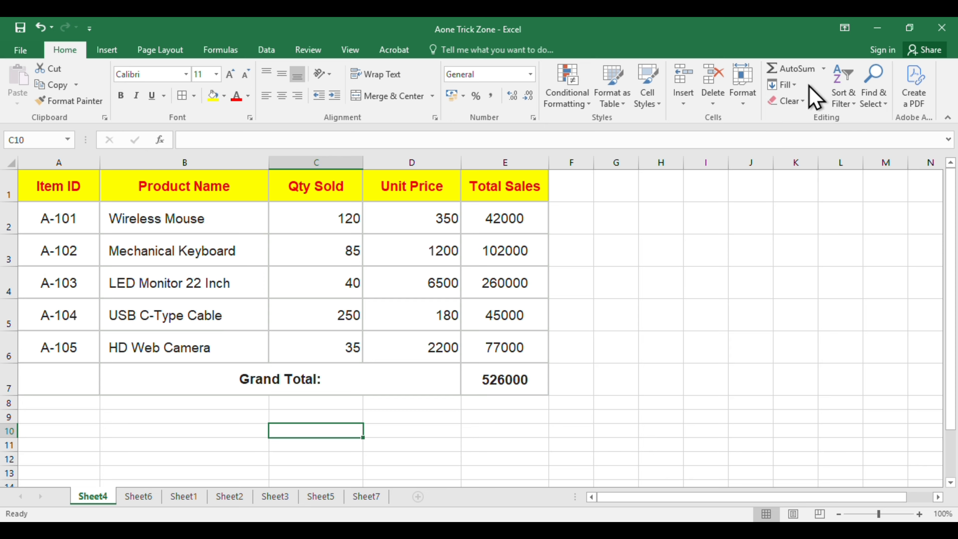
Examine the formulas behind the Grand Total and the individual Total Sales cells.
click(509, 388)
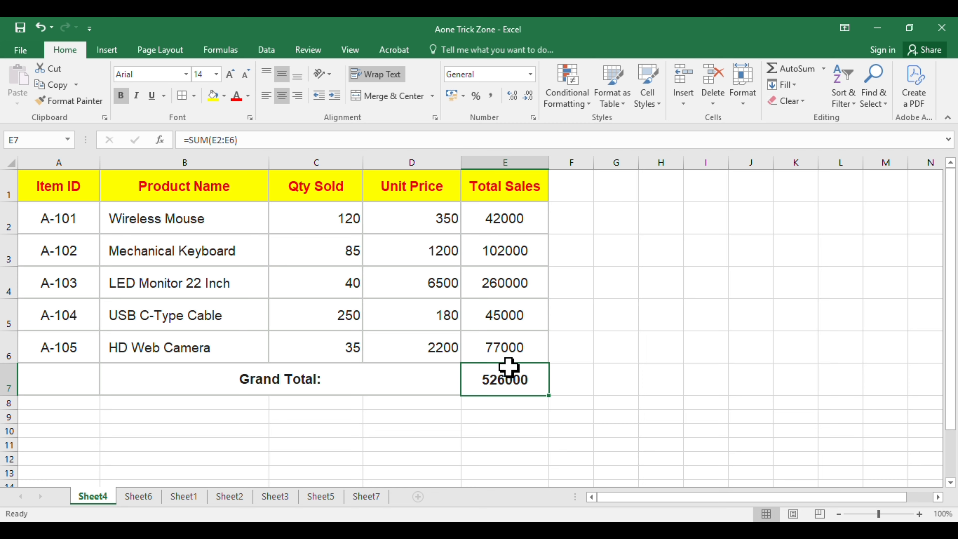
click(330, 237)
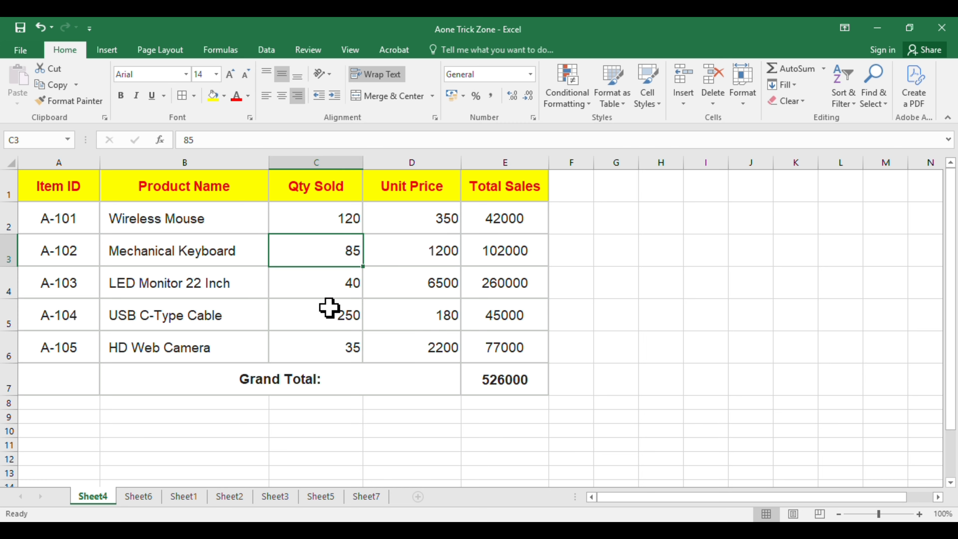
click(503, 218)
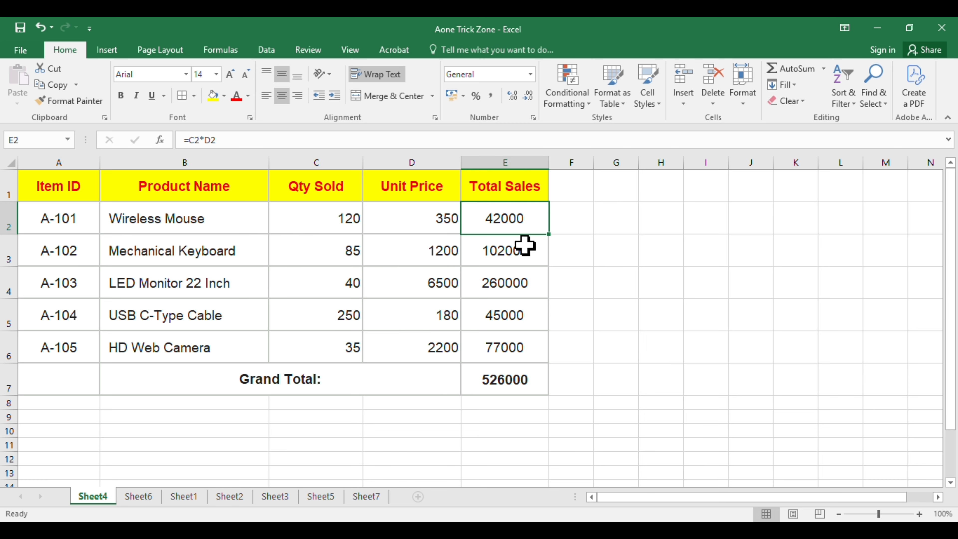
click(520, 254)
click(513, 280)
click(515, 315)
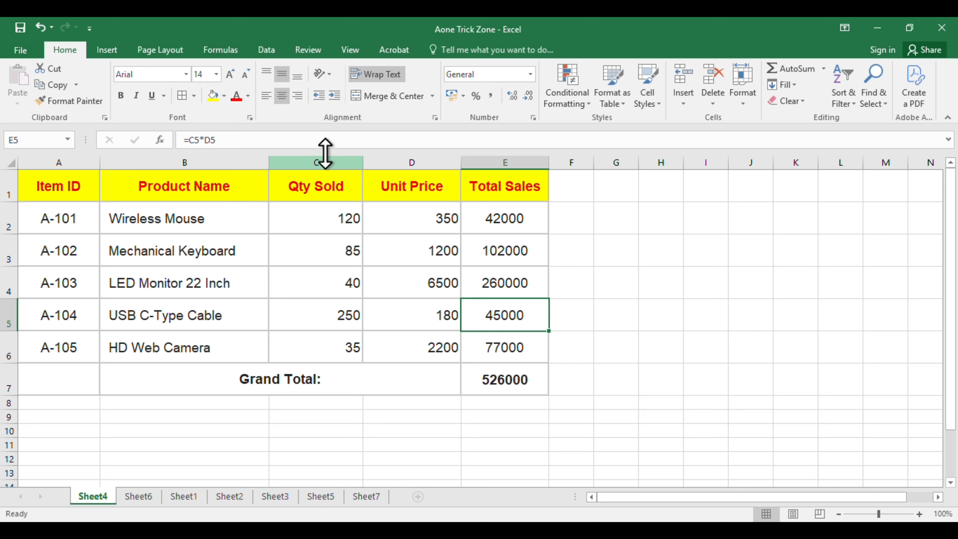
Format the Total Sales values and the Grand Total, E2:E7, as rupee currency with two decimals.
click(462, 97)
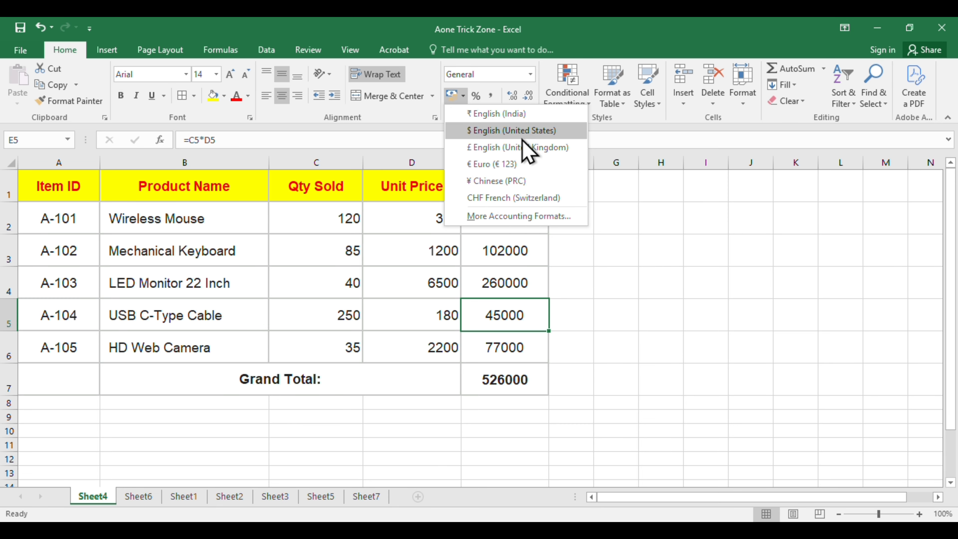
click(529, 282)
click(505, 222)
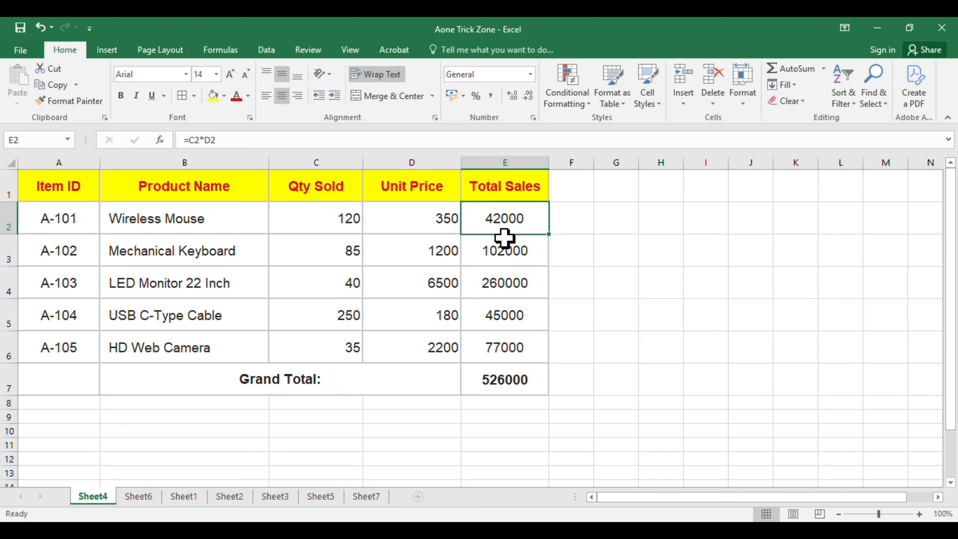
drag(505, 231, 514, 382)
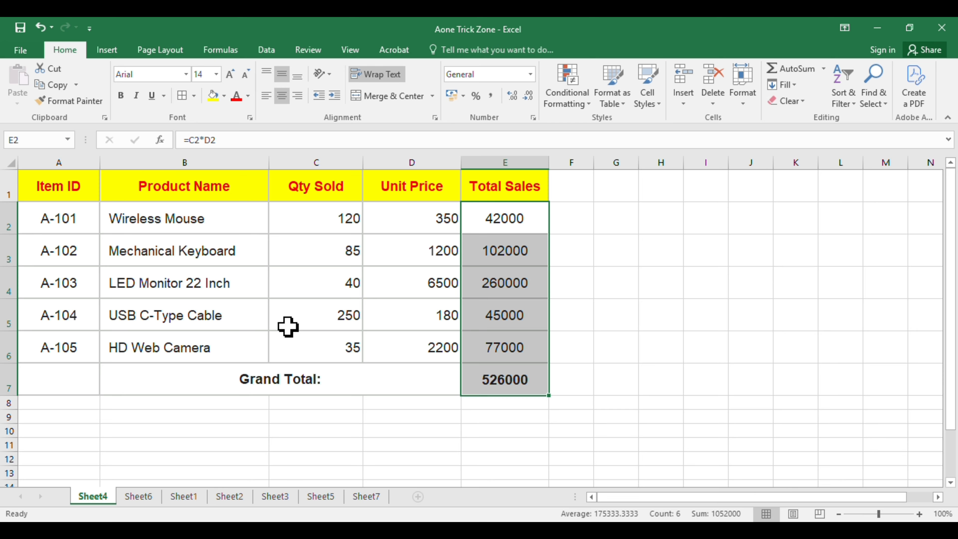
key(ctrl+shift+4)
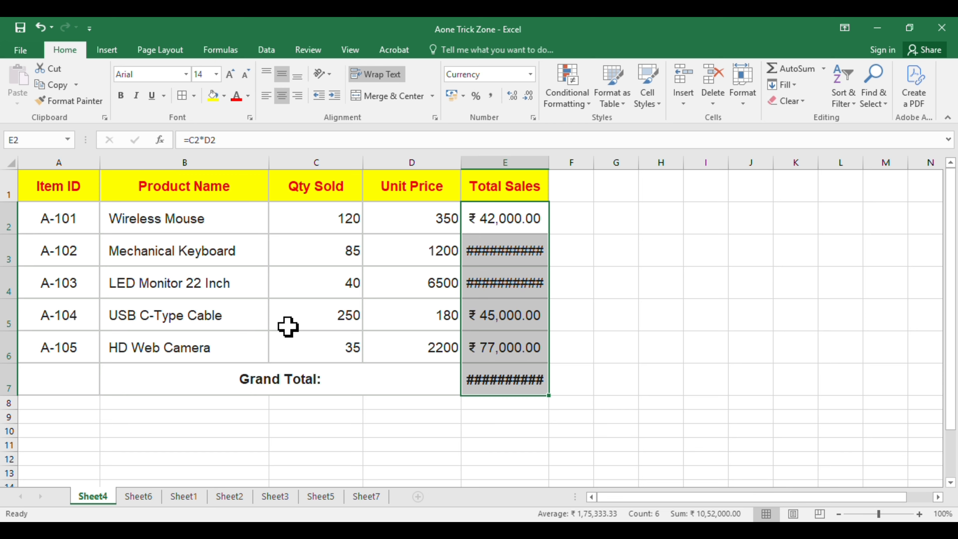
Widen the Total Sales column until its amounts show in full, and right-align the values in E2:E7.
click(522, 226)
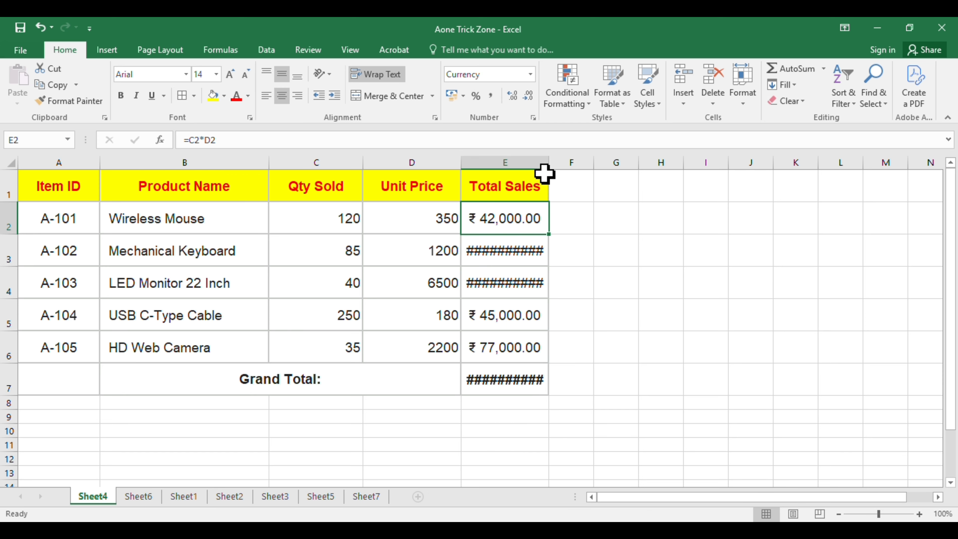
drag(548, 166, 569, 168)
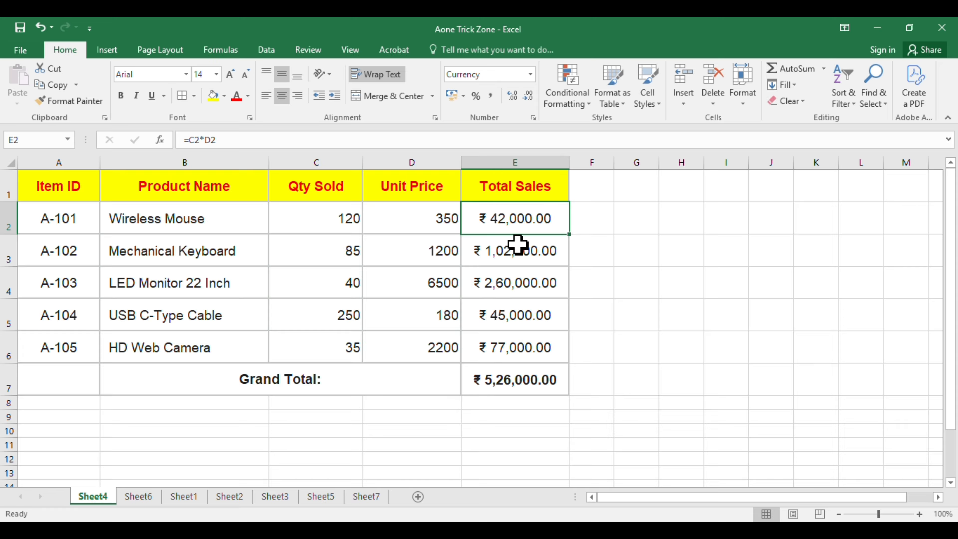
drag(520, 216, 538, 383)
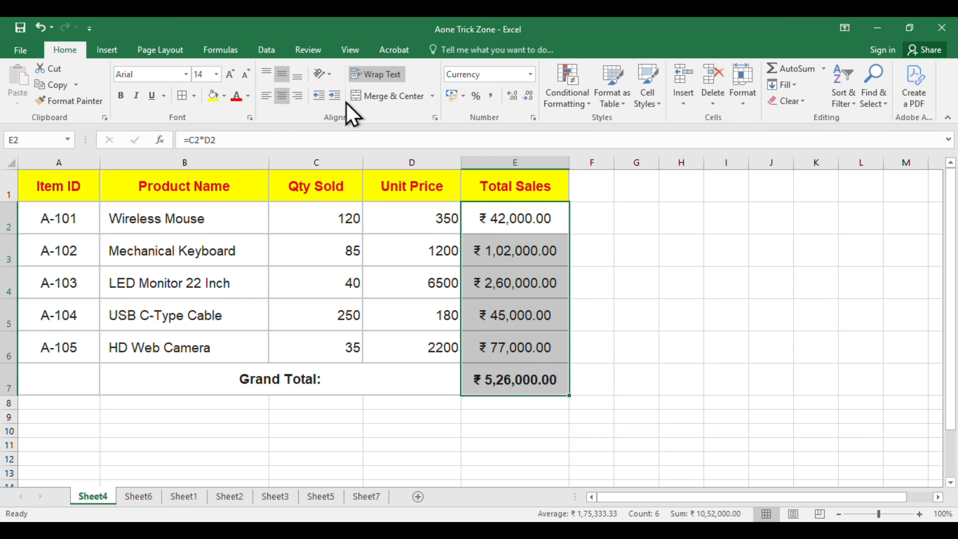
click(298, 96)
click(554, 354)
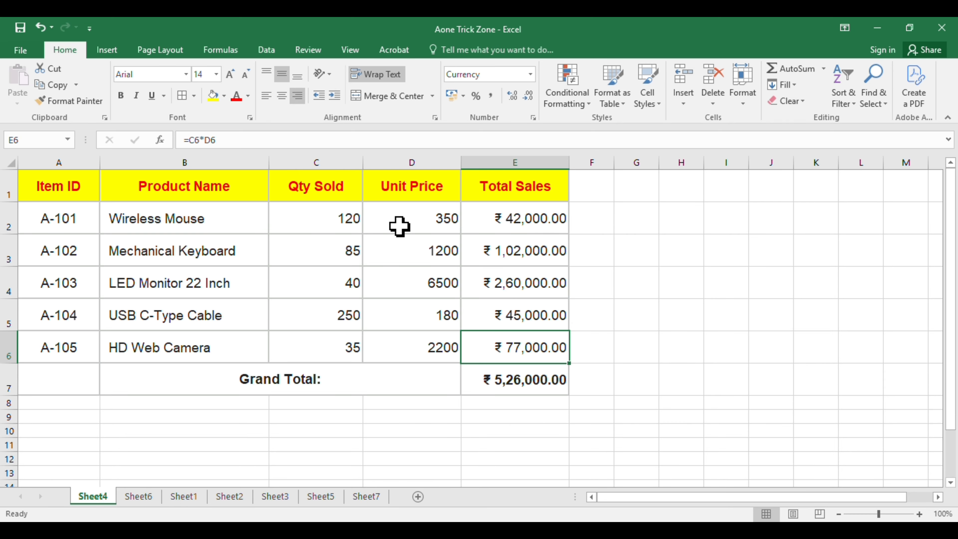
Format the Unit Price values, D2:D6, as rupee currency with two decimals.
drag(403, 214, 414, 346)
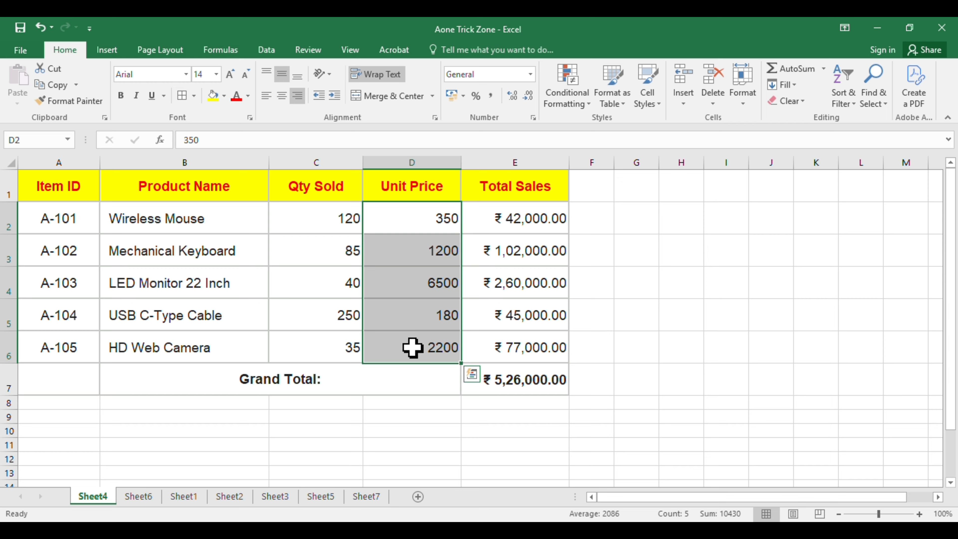
key(ctrl+shift+4)
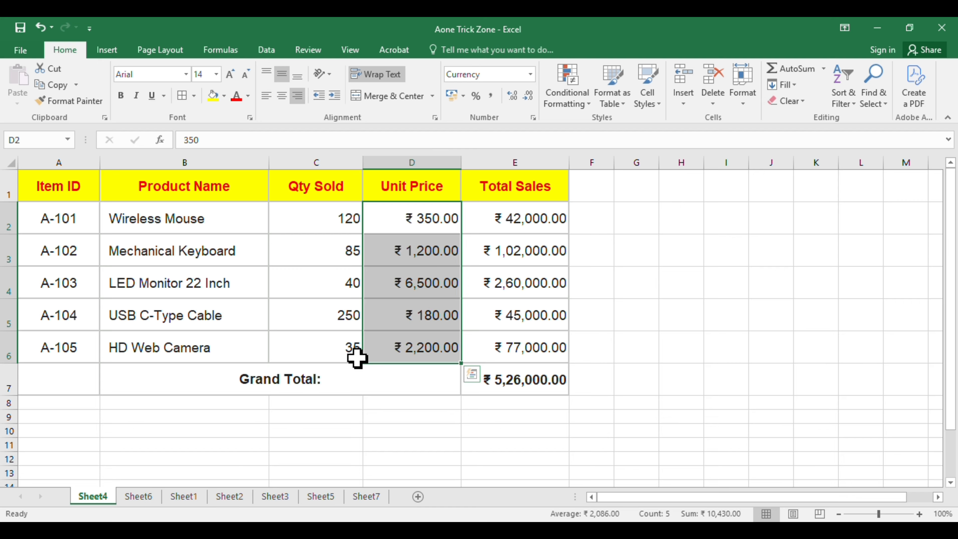
click(432, 390)
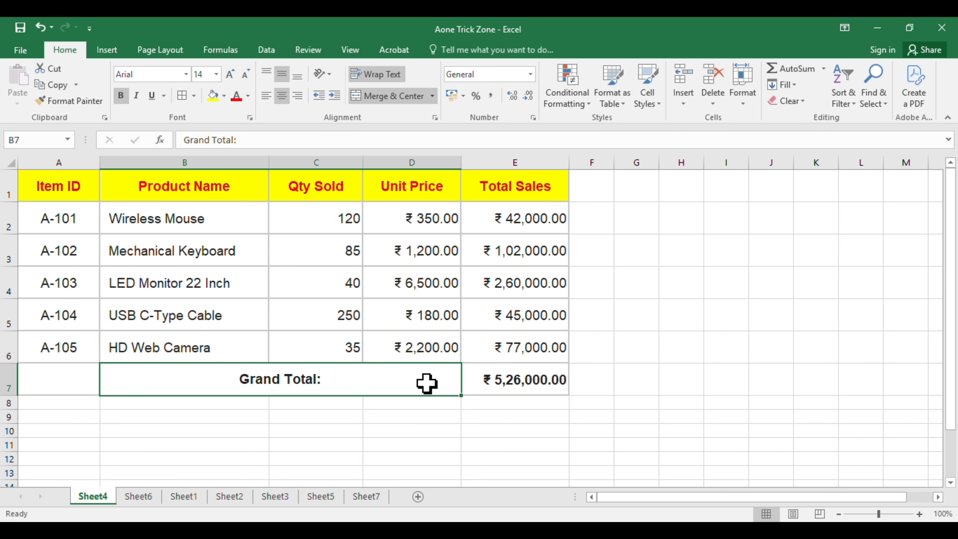
click(429, 324)
click(423, 242)
click(432, 217)
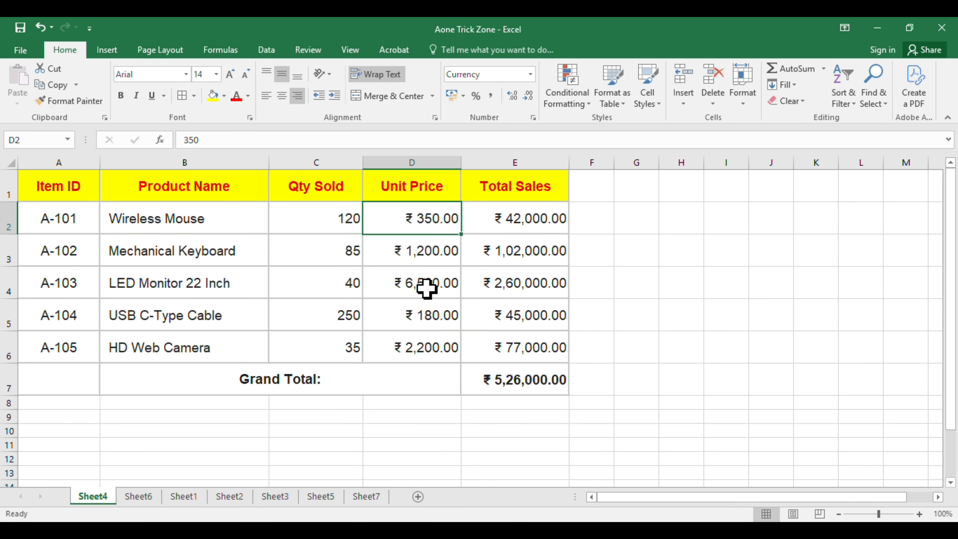
click(424, 305)
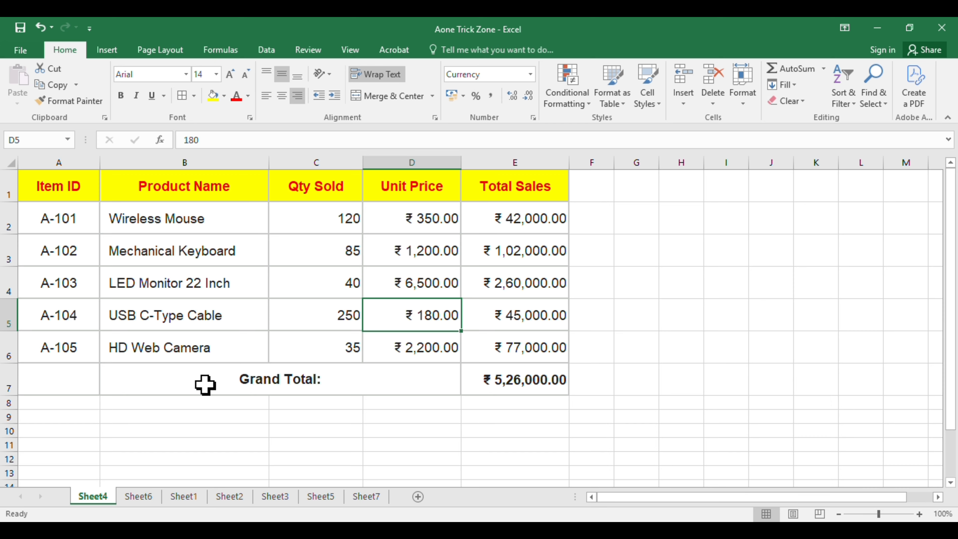
Delete the entire HD Web Camera row, row 6, from the sales table.
click(195, 378)
click(391, 344)
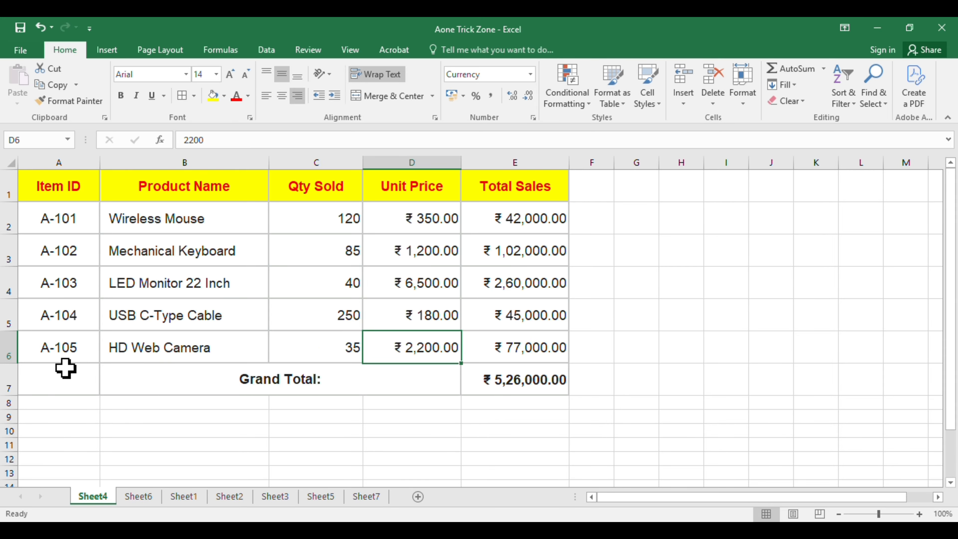
click(8, 347)
right_click(62, 355)
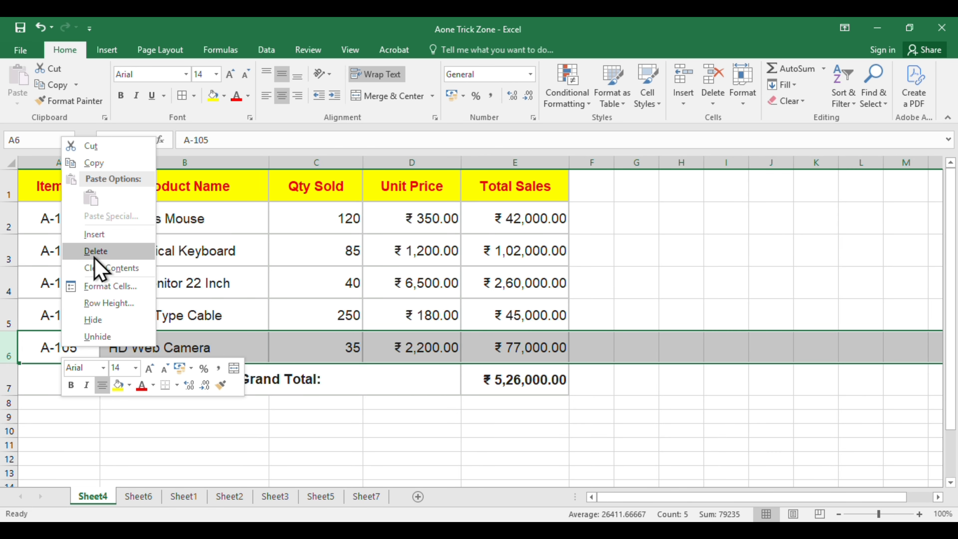
key(Escape)
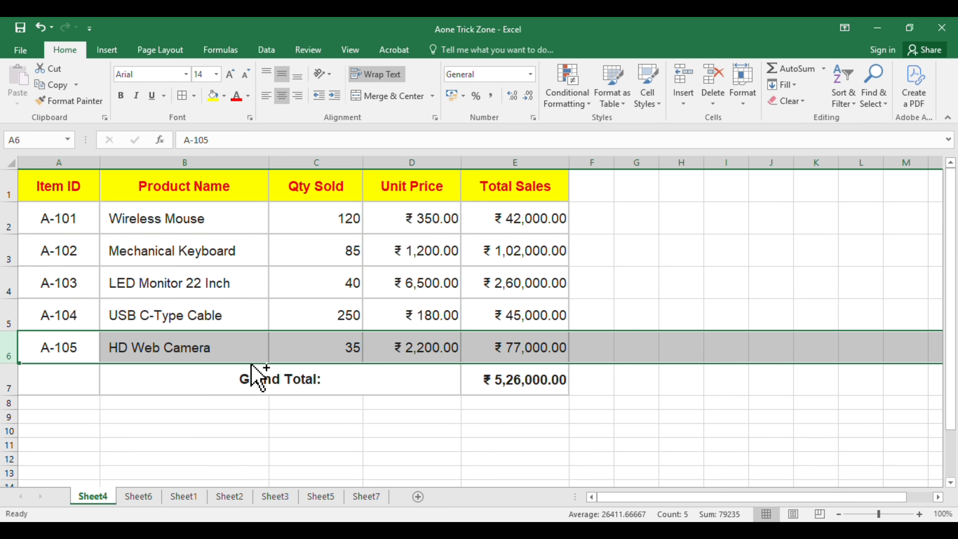
key(ctrl+minus)
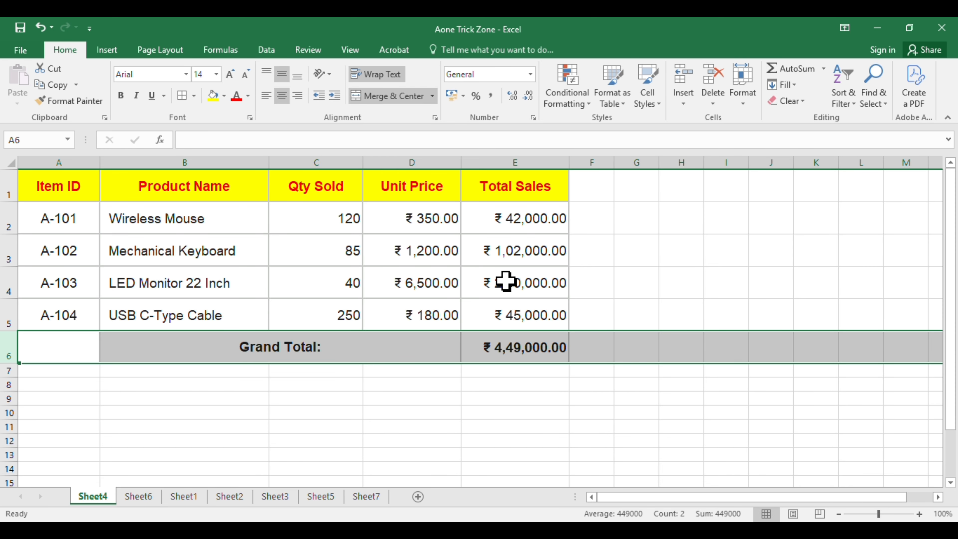
Insert a blank row above the USB C-Type Cable row, at row 5.
click(75, 243)
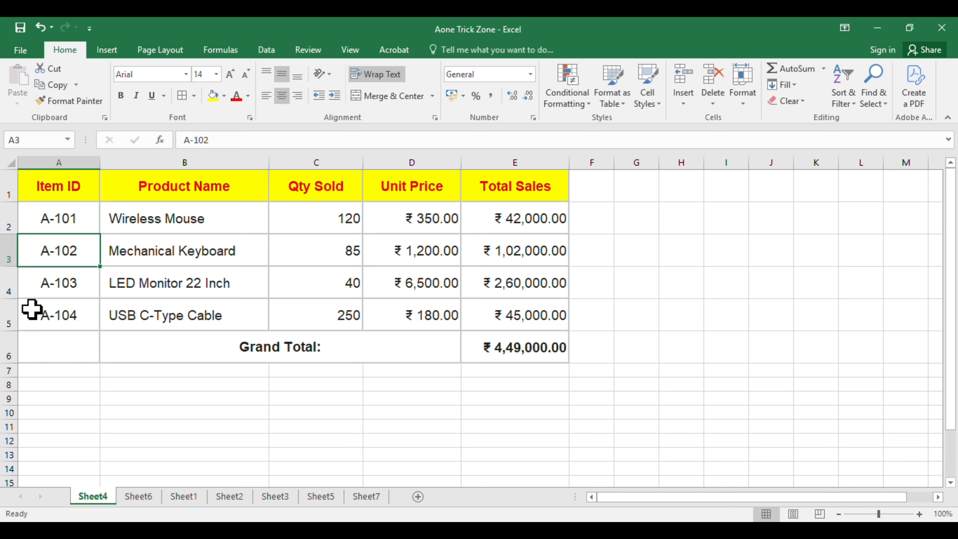
click(2, 312)
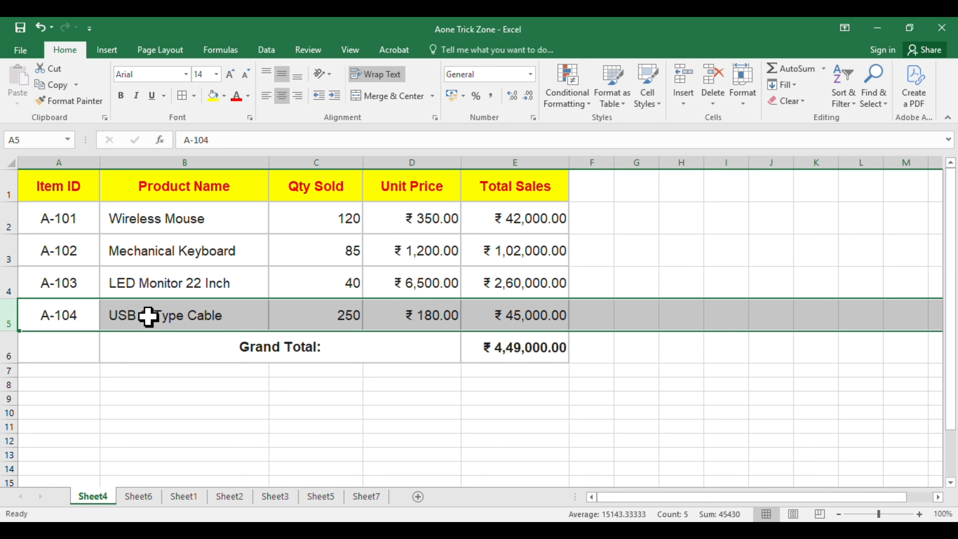
key(ctrl+shift+plus)
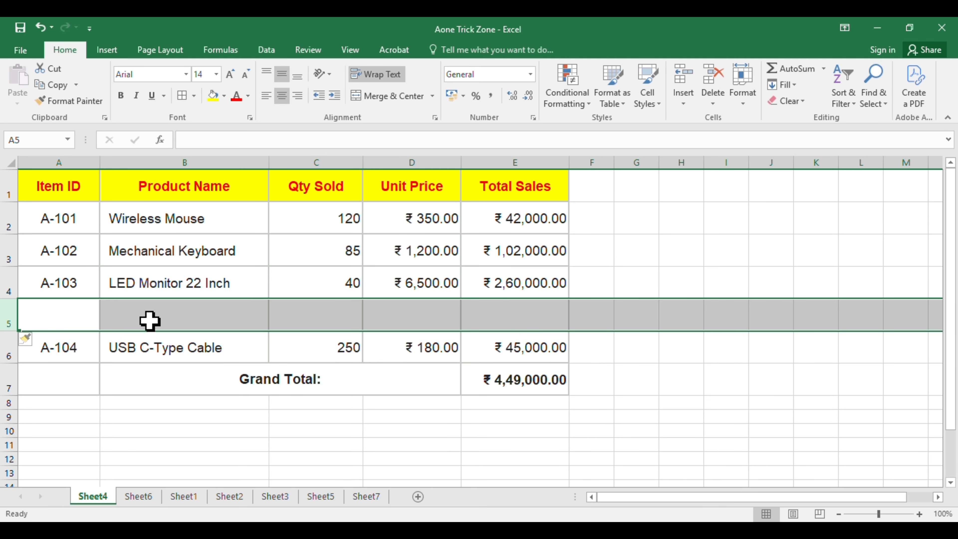
click(319, 321)
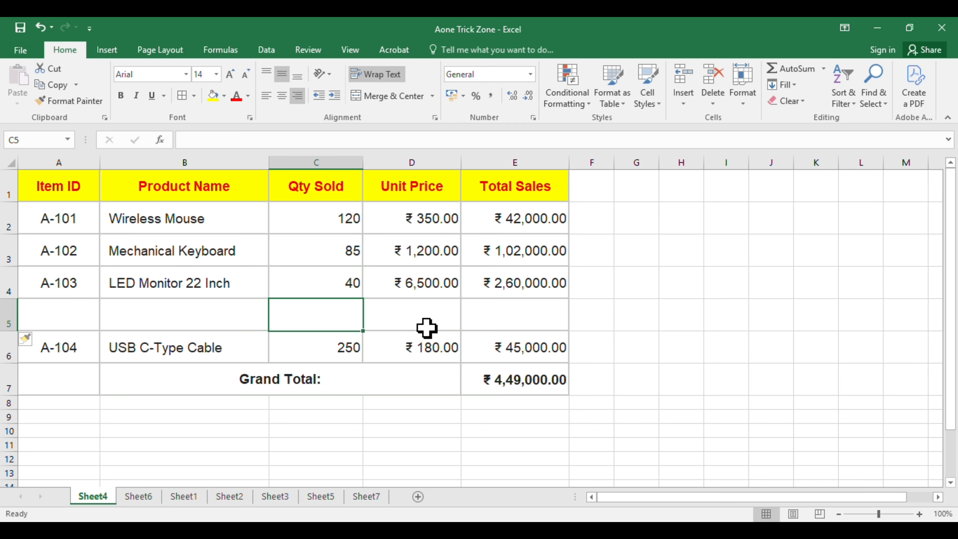
click(169, 321)
click(59, 320)
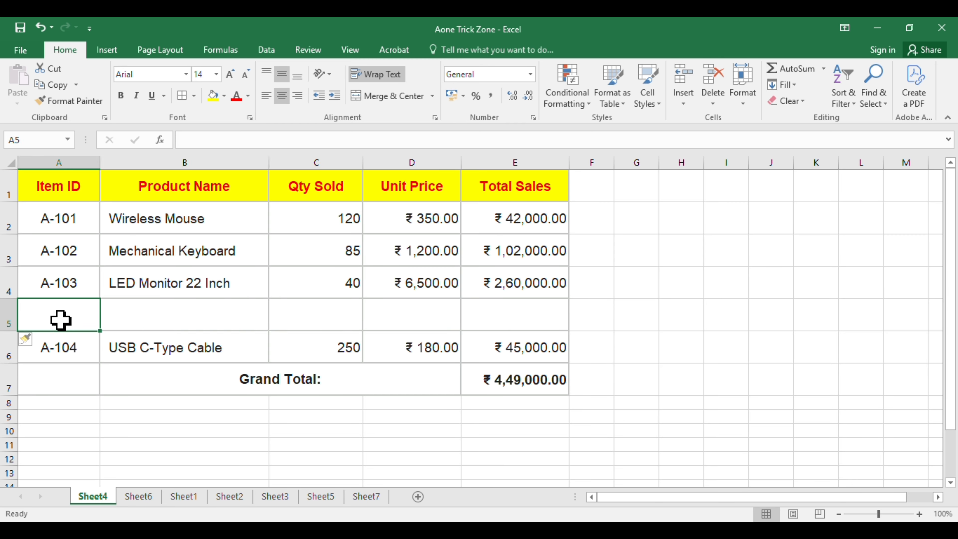
text(a)
drag(96, 321, 1, 307)
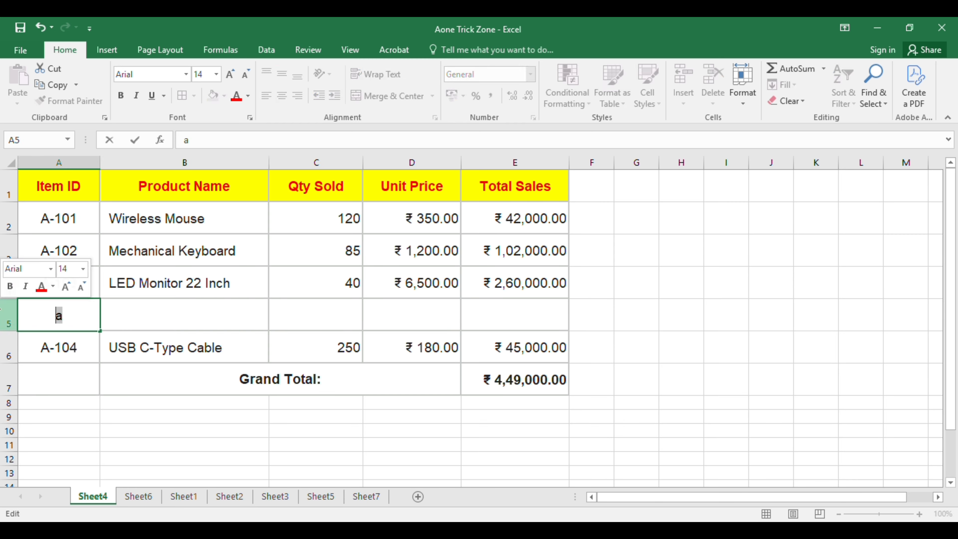
key(BackSpace)
click(259, 326)
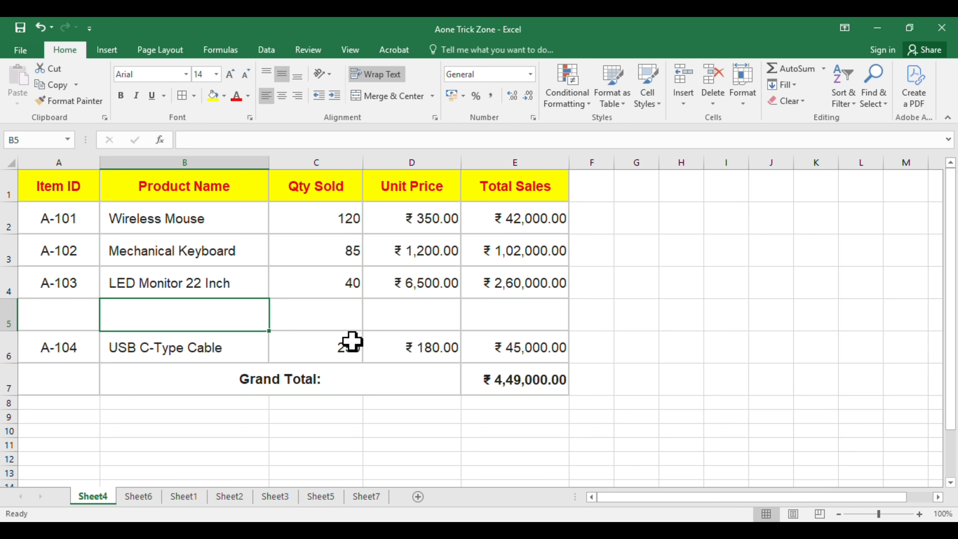
Undo the trial entry, the inserted blank row and the deletion of the HD Web Camera row.
key(ctrl+z)
key(ctrl+z)
key(ctrl+z)
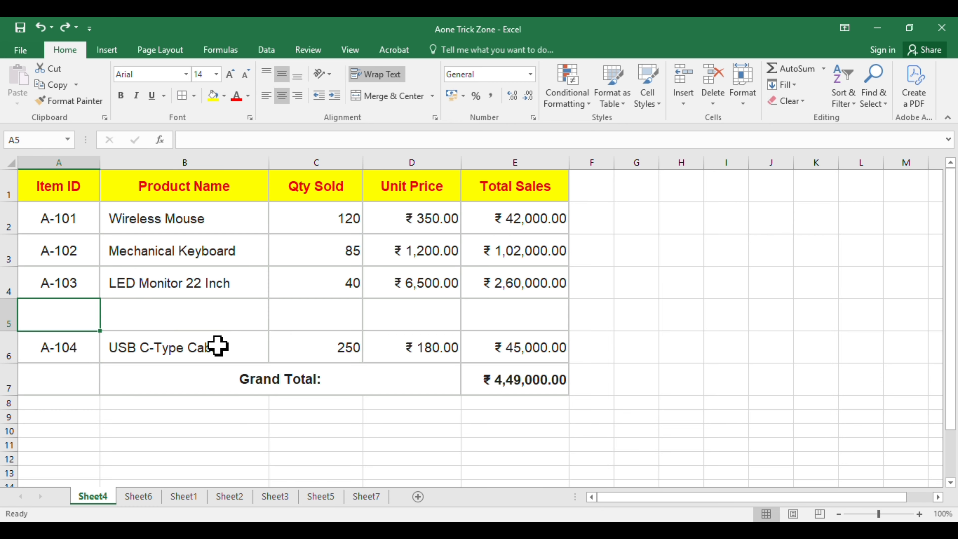
key(ctrl+z)
click(173, 415)
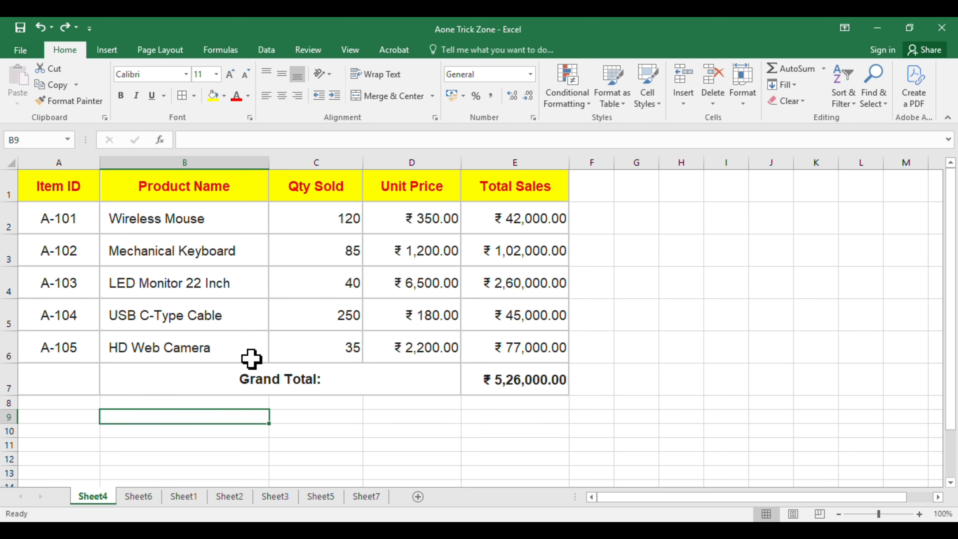
Hide the Item ID column, column A, and undo the hiding.
click(238, 350)
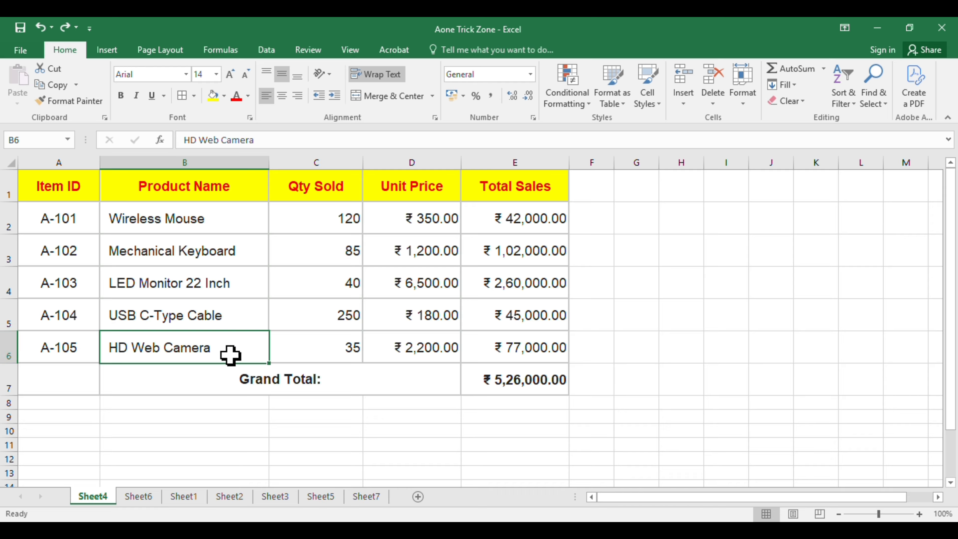
click(95, 258)
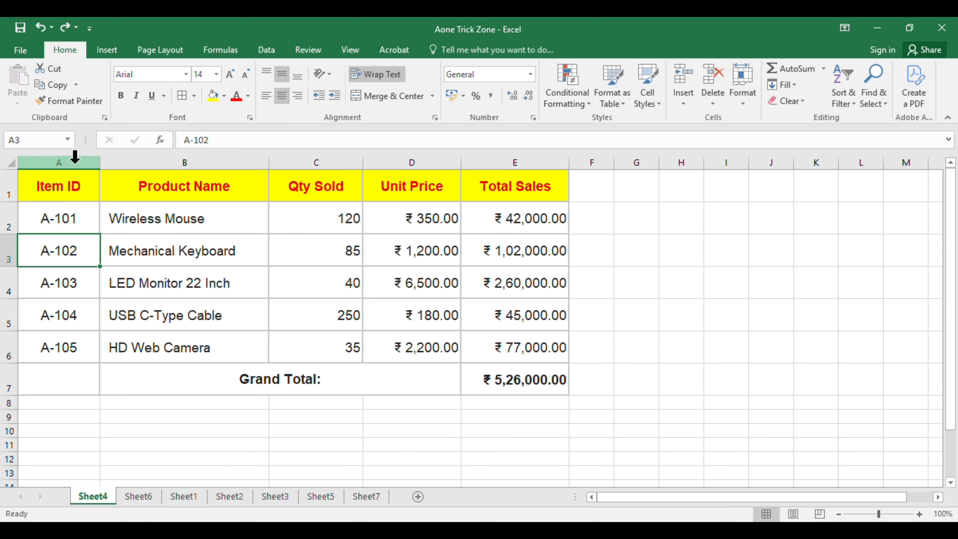
click(75, 155)
key(ctrl+0)
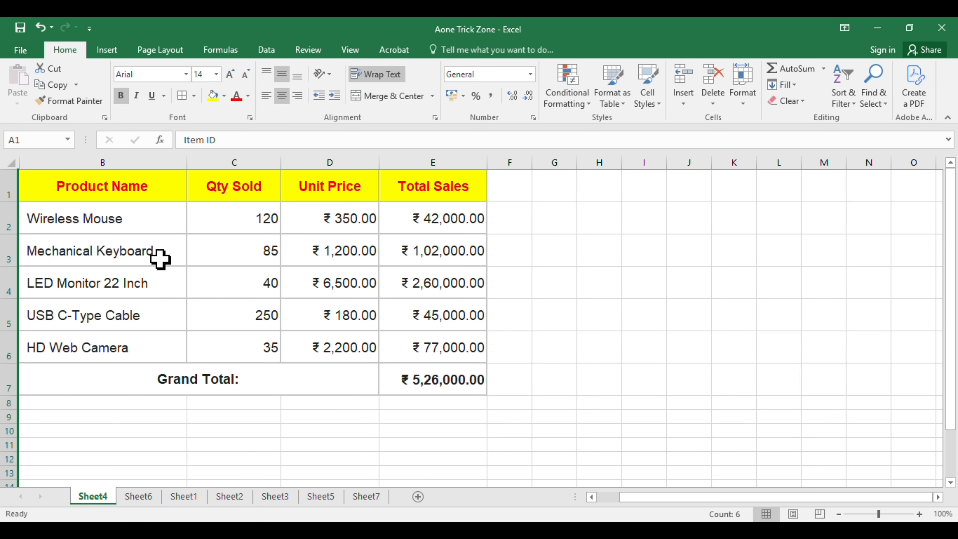
key(ctrl+z)
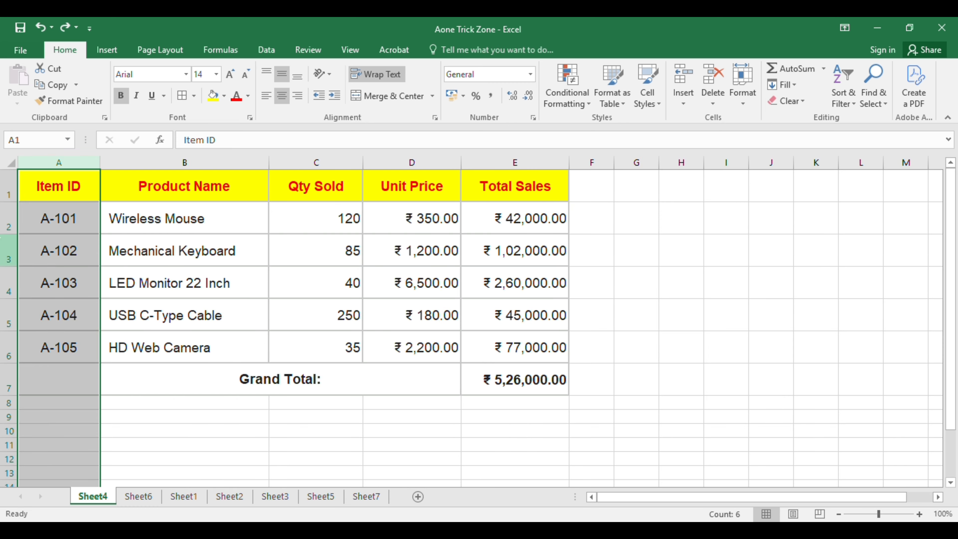
Hide the HD Web Camera row, row 6, and check the remaining table rows.
click(2, 217)
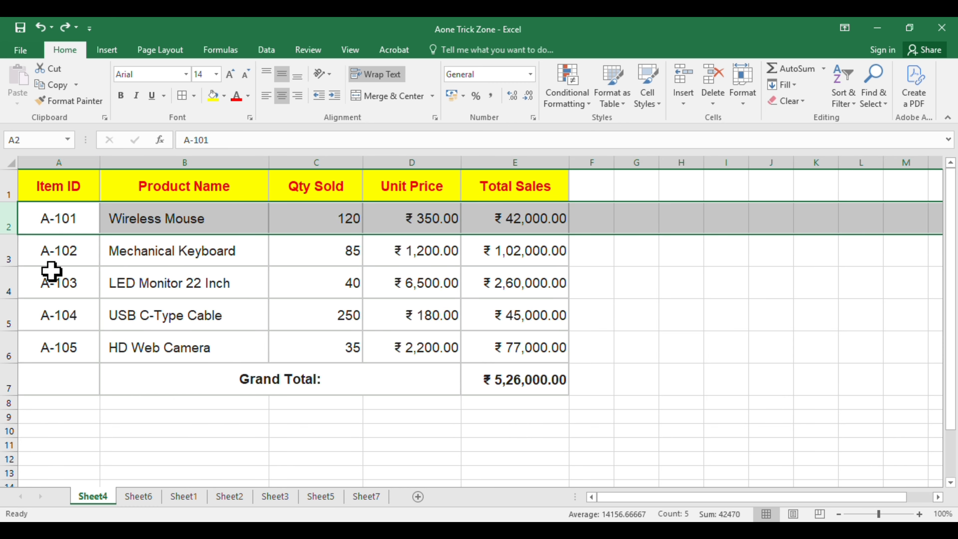
click(4, 350)
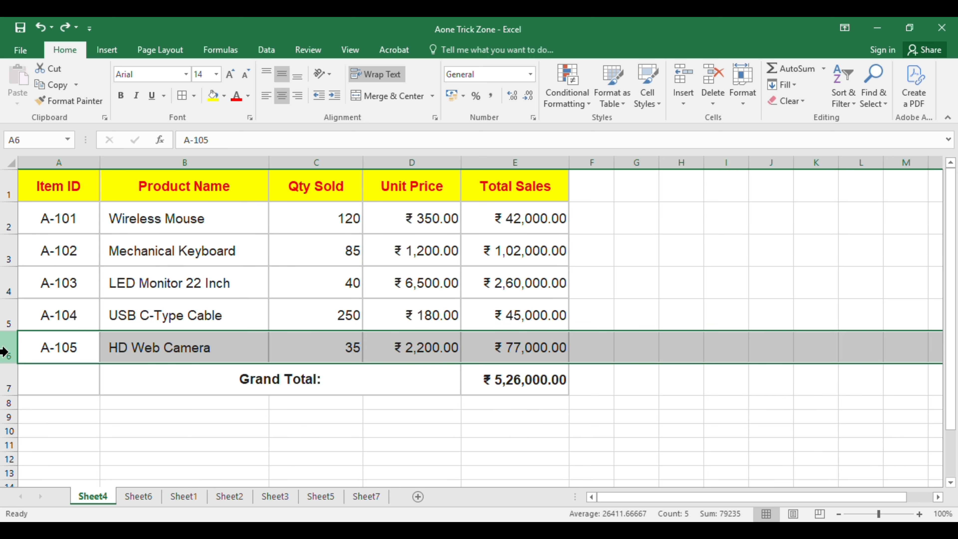
key(ctrl+9)
click(442, 306)
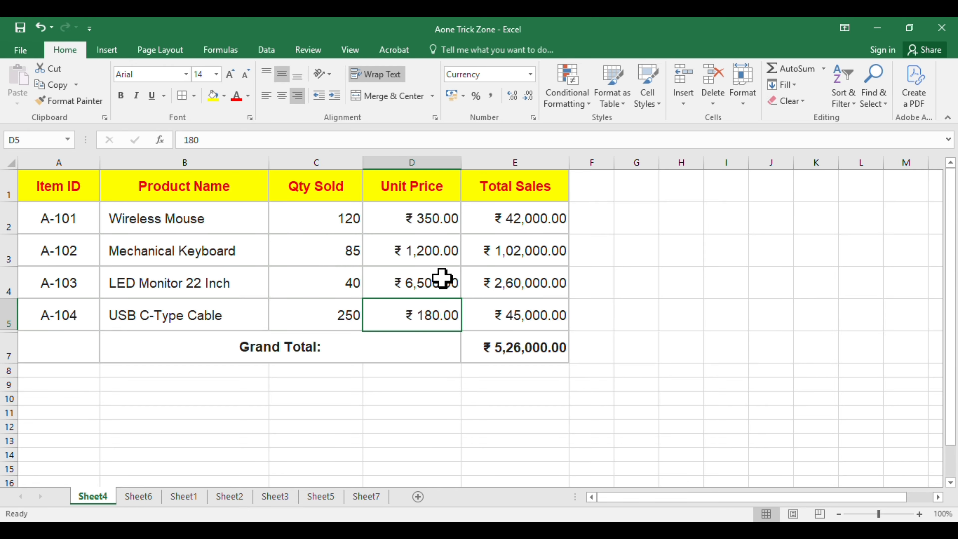
click(303, 230)
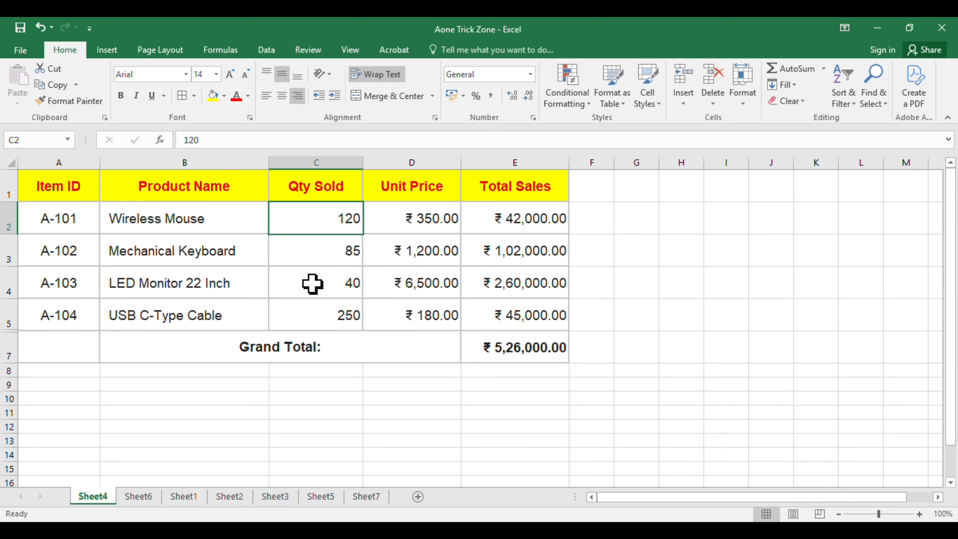
click(119, 253)
click(132, 307)
Select cell A63 in the empty area far below the sales table.
scroll(135, 314, down, 1)
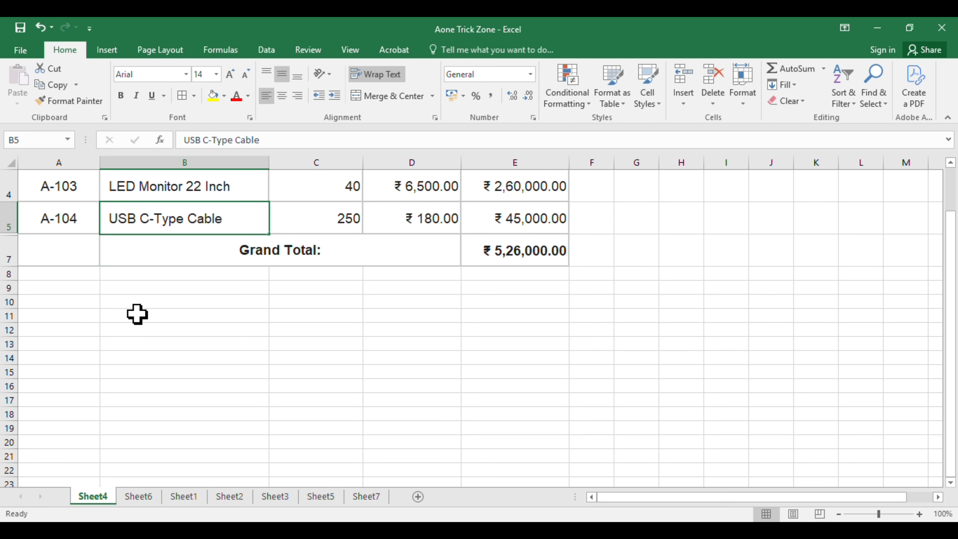
scroll(151, 361, up, 1)
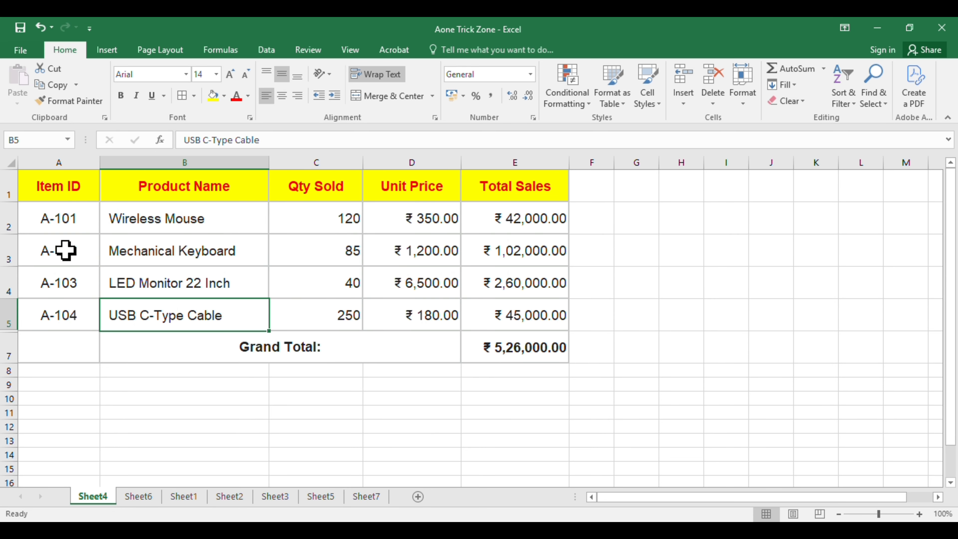
scroll(126, 338, down, 9)
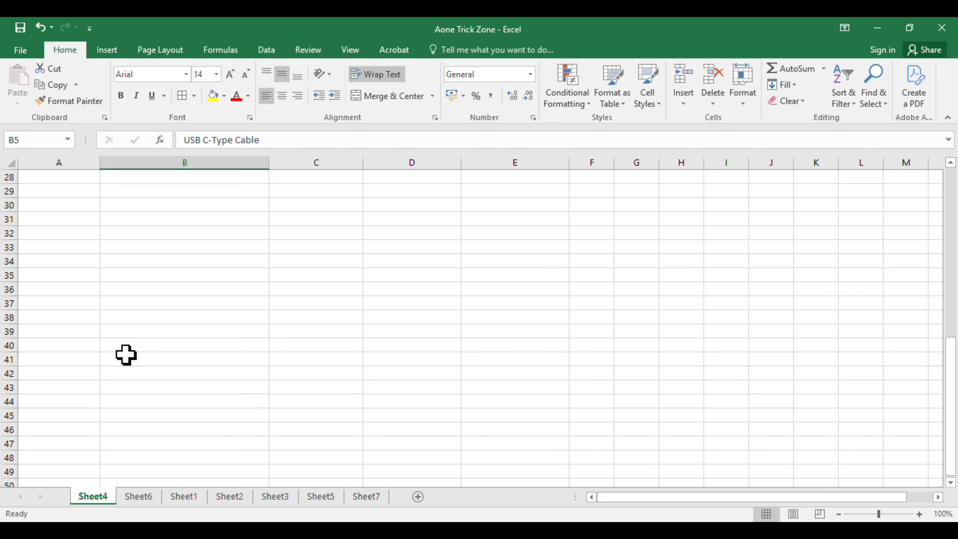
scroll(126, 378, up, 9)
scroll(126, 379, down, 3)
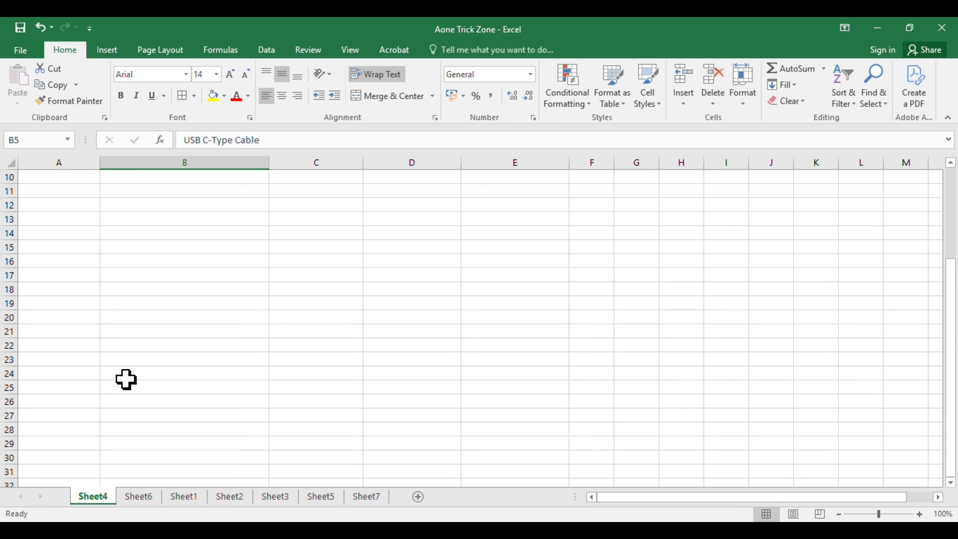
scroll(126, 379, down, 13)
click(88, 377)
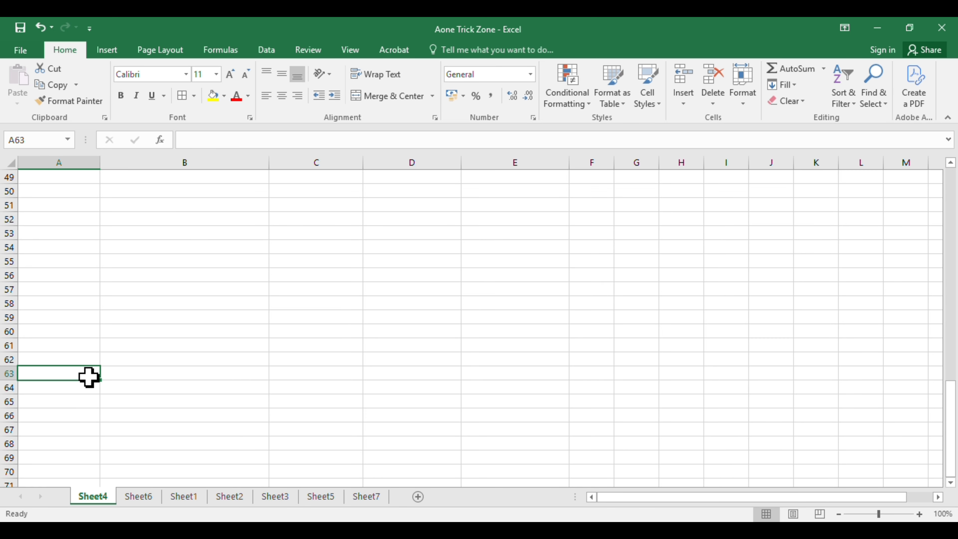
Look through the empty rows far below the sales table, past row 214, and return to the table.
scroll(89, 378, down, 19)
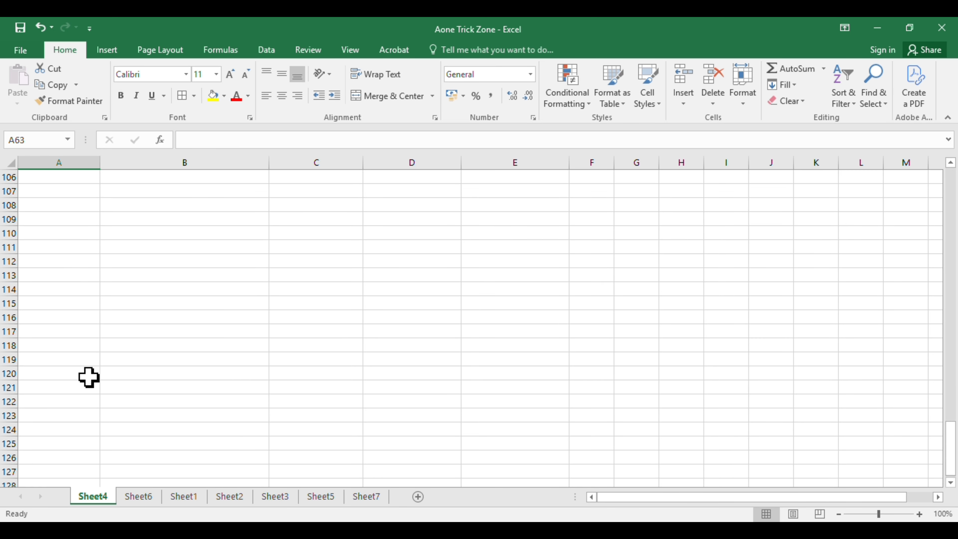
scroll(89, 377, down, 15)
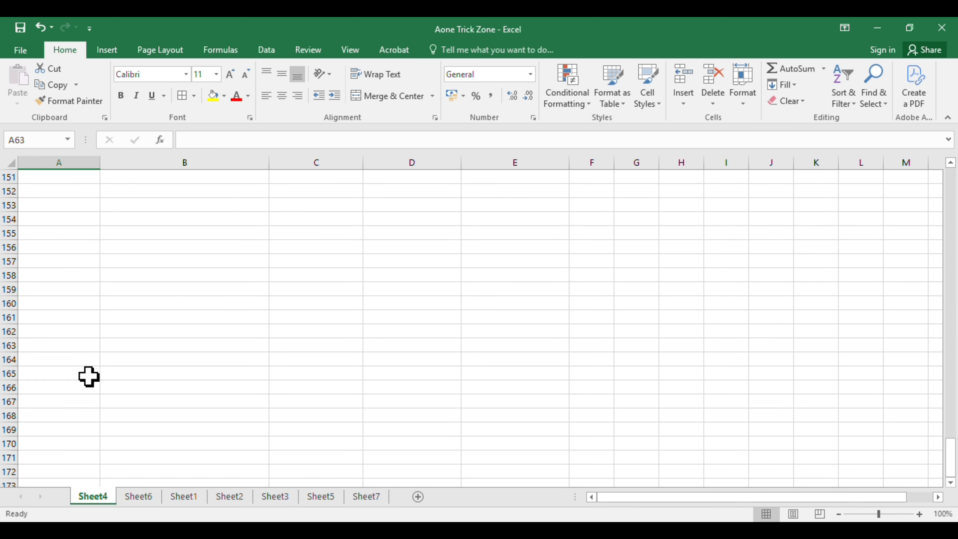
scroll(88, 378, down, 9)
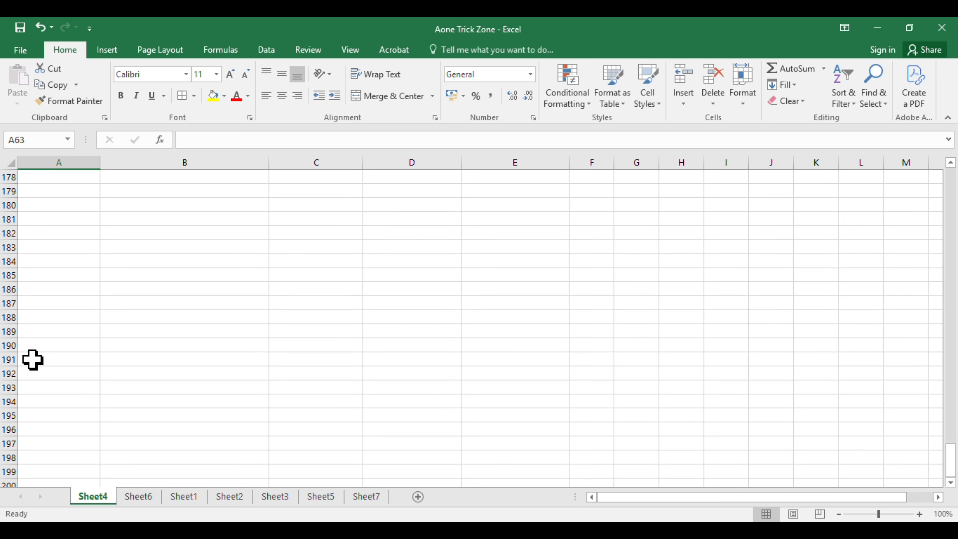
scroll(33, 362, down, 12)
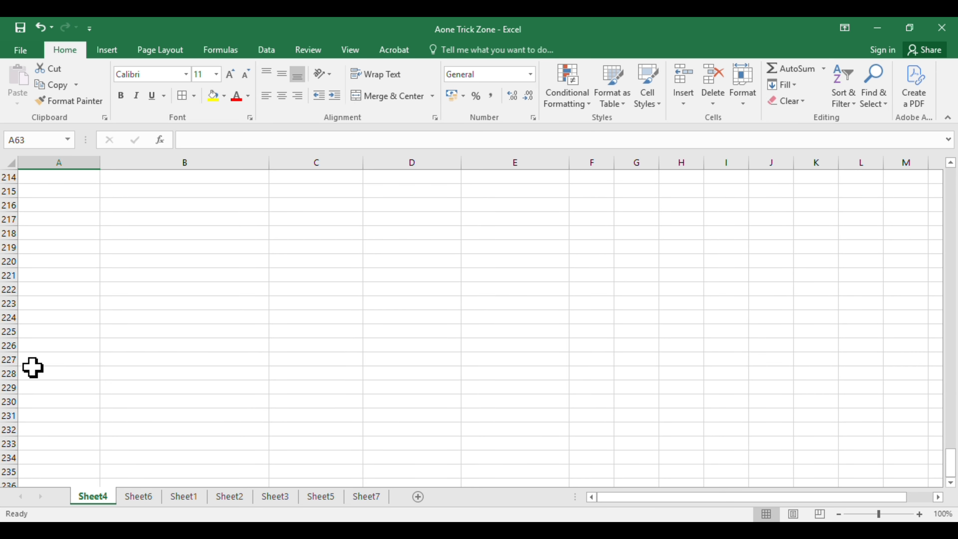
scroll(33, 367, down, 3)
scroll(33, 368, up, 8)
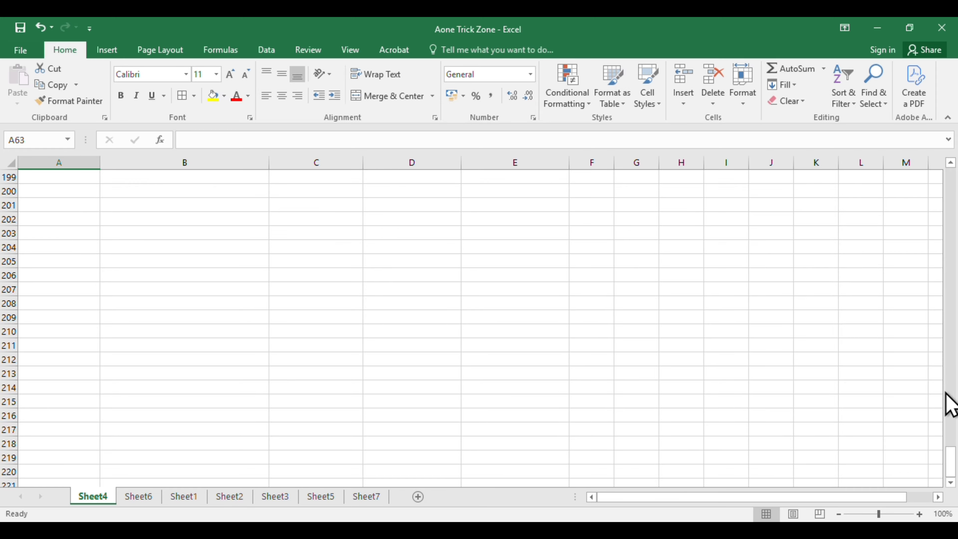
drag(951, 466, 952, 141)
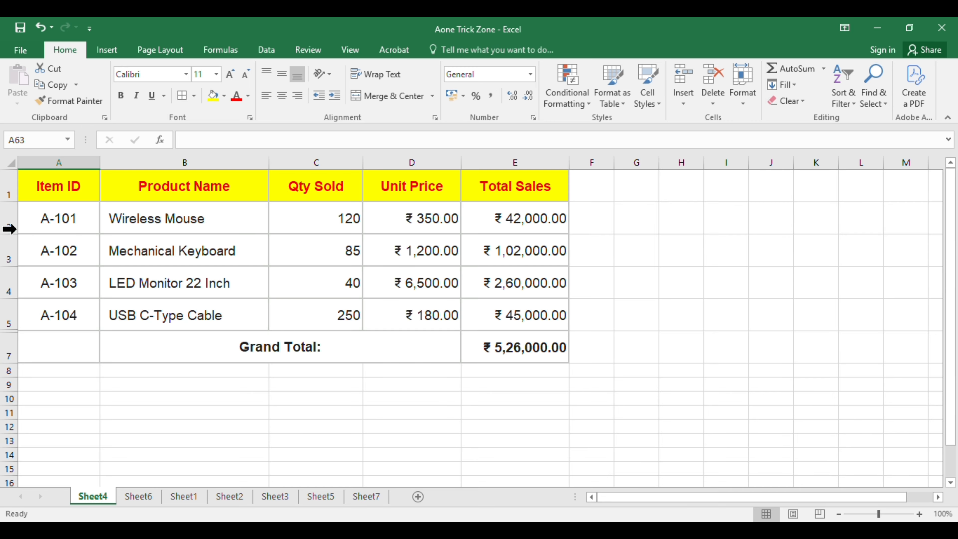
Jump from the Item ID header down to the last ID in column A, on to the sheet's last row, and back to A5.
click(46, 194)
key(ctrl+Down)
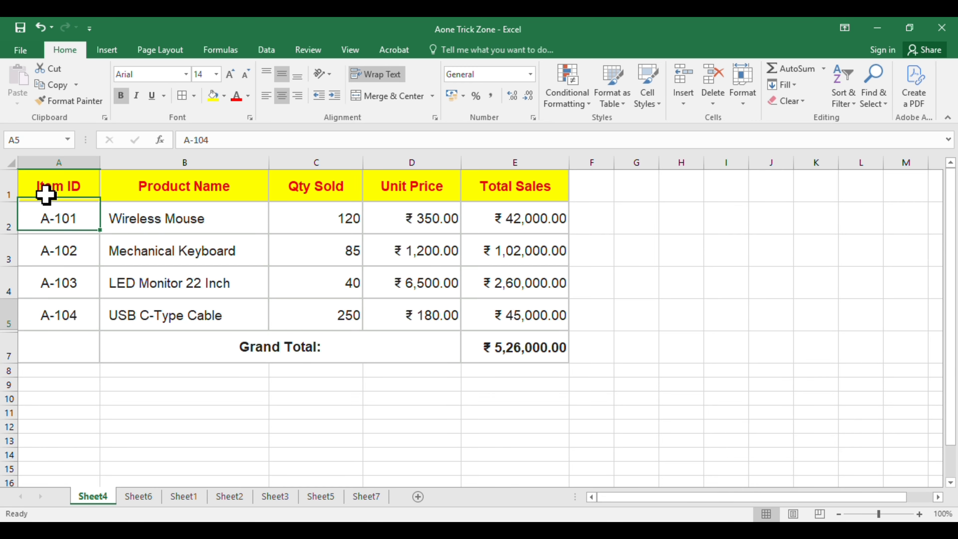
key(ctrl+Down)
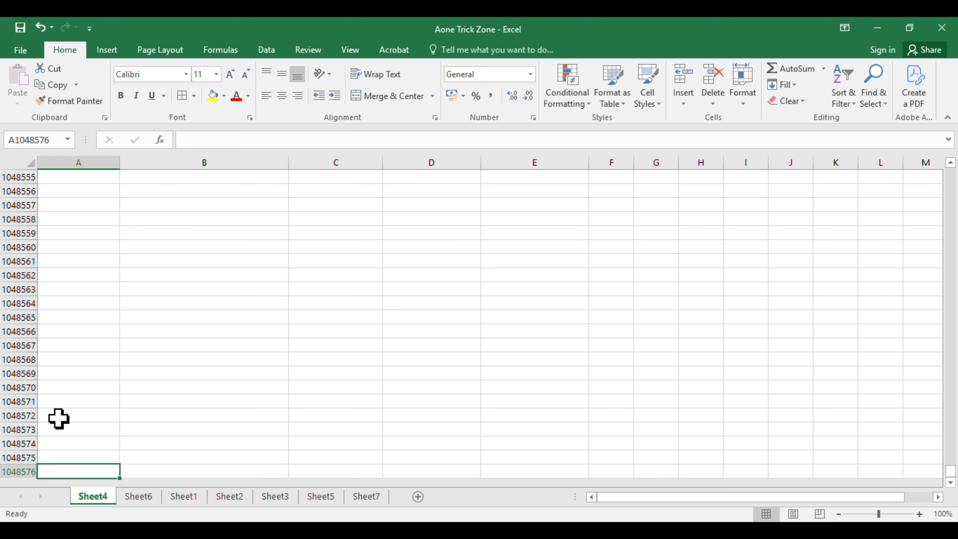
key(ctrl+Up)
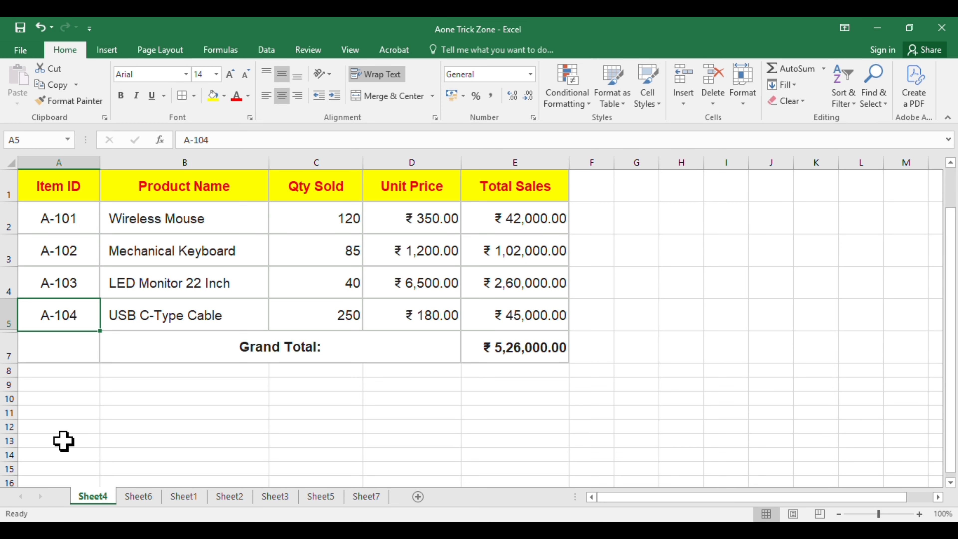
Jump from cell A2 to the last filled cell of its row, on to the last column, XFD, and back to A2.
click(56, 188)
key(Down)
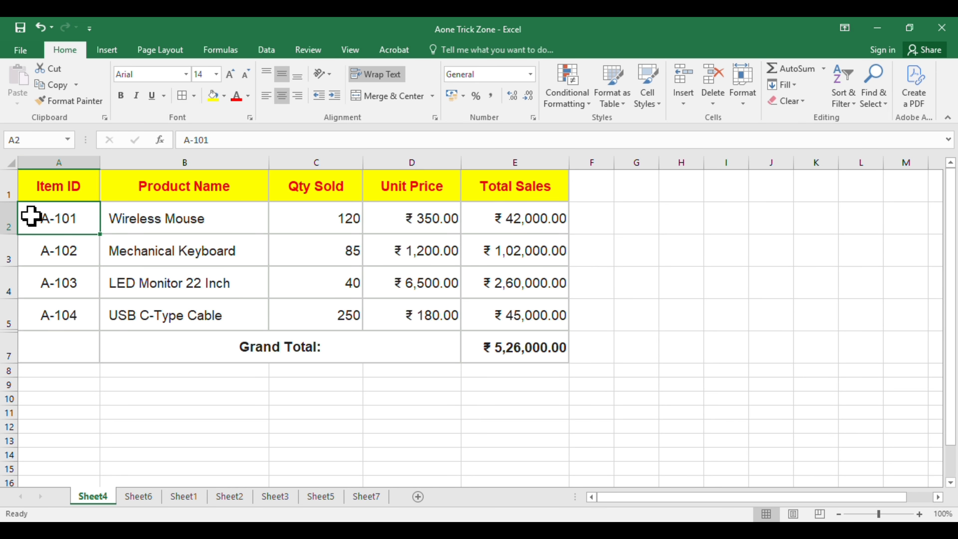
key(ctrl+Right)
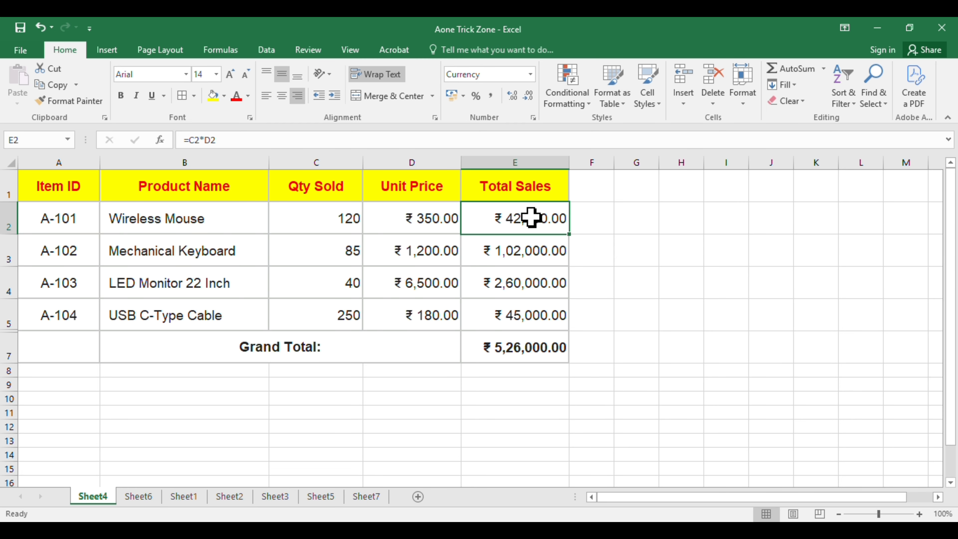
key(ctrl+Right)
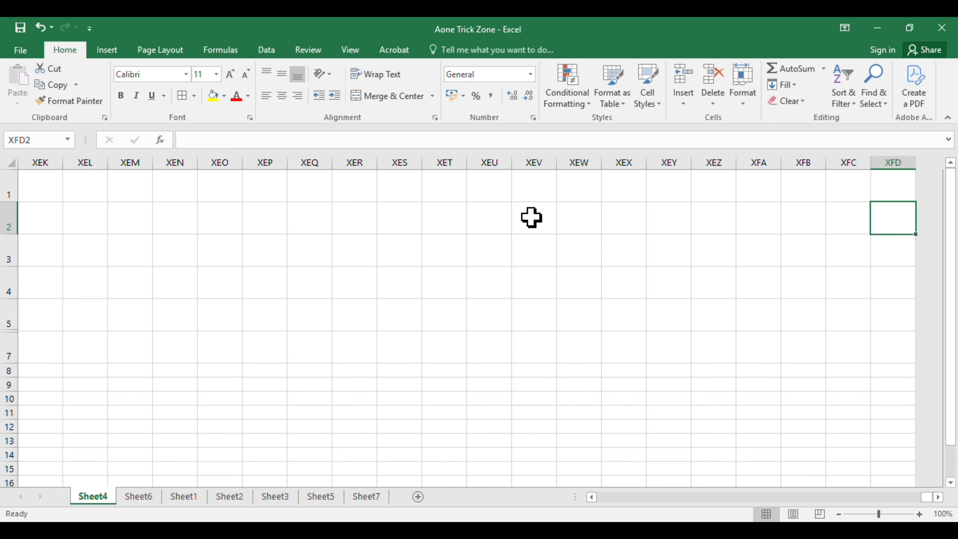
key(ctrl+Left)
key(ctrl+Left)
Jump to the sheet's very last cell, XFD1048576, and return to the Item ID header in A1.
key(ctrl+Down)
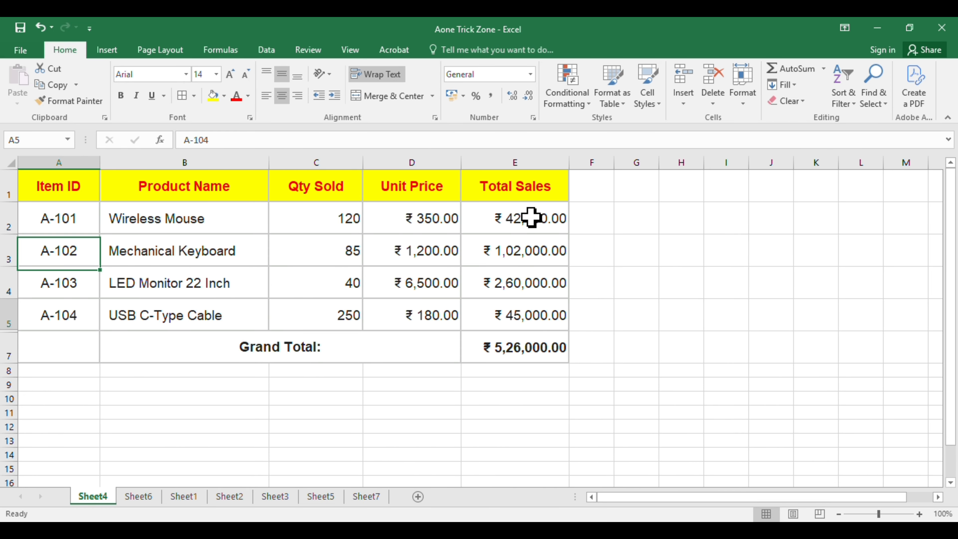
key(ctrl+Down)
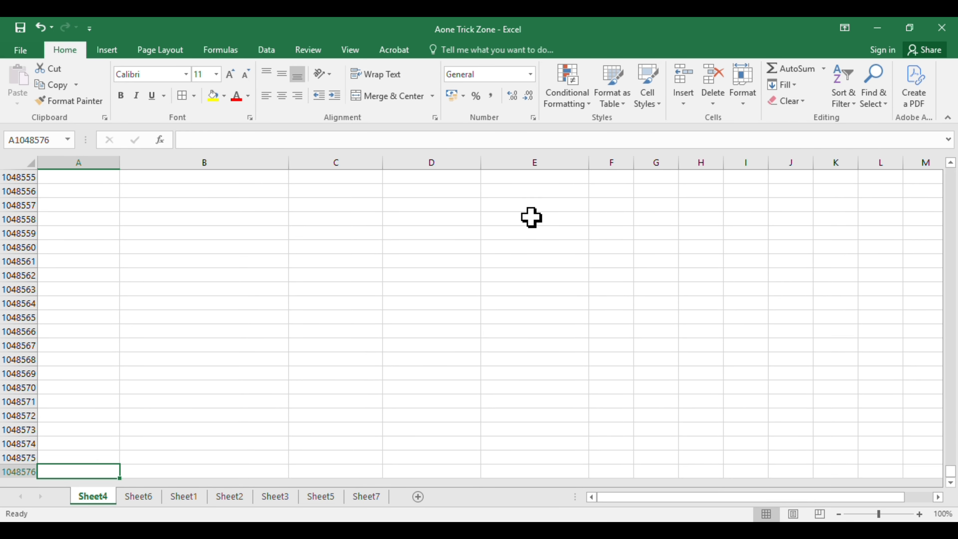
key(ctrl+Right)
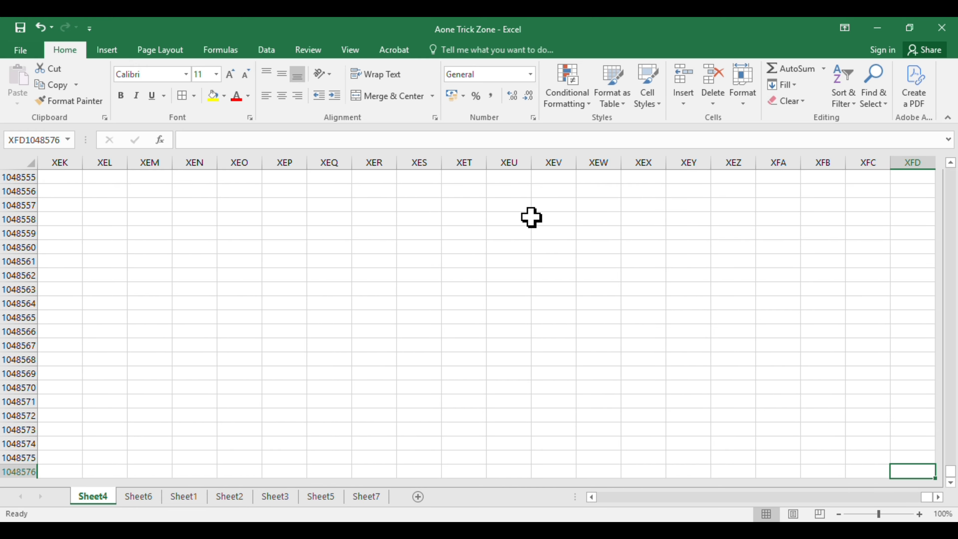
key(ctrl+Up)
key(ctrl+Left)
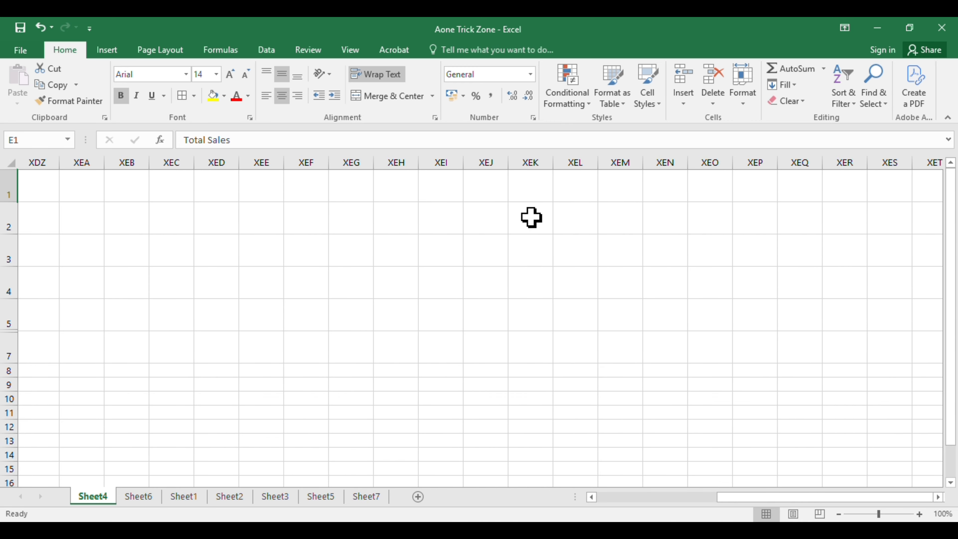
key(ctrl+Left)
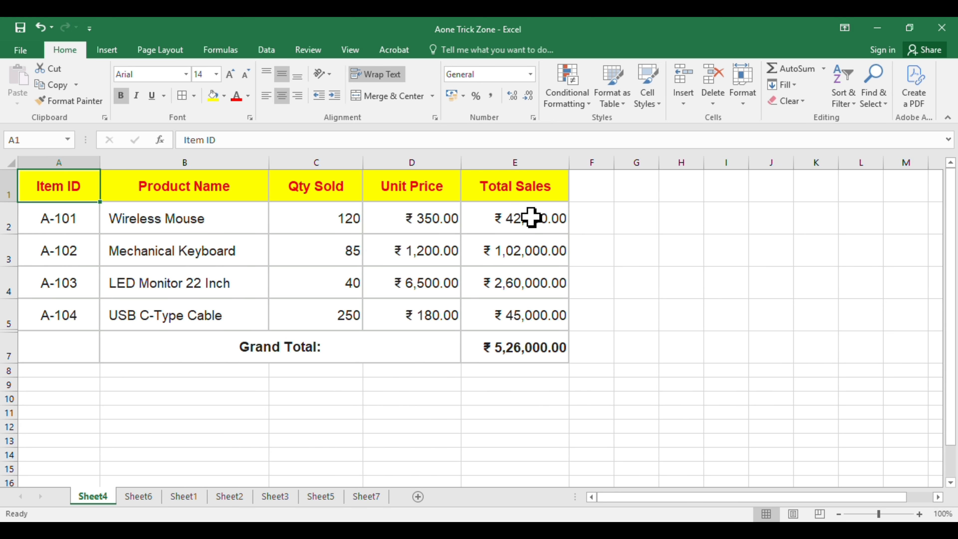
Move one cell at a time down, up and sideways through the sales table, ending on the Mechanical Keyboard unit price in D3.
key(Down)
key(Down)
key(Down)
key(Down)
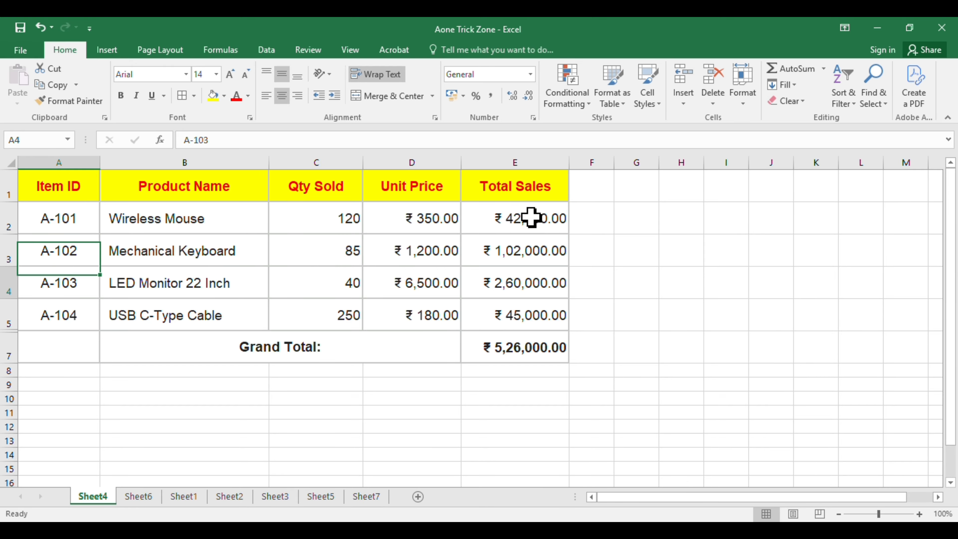
key(Up)
key(Up)
key(Right)
key(Right)
key(Right)
key(Right)
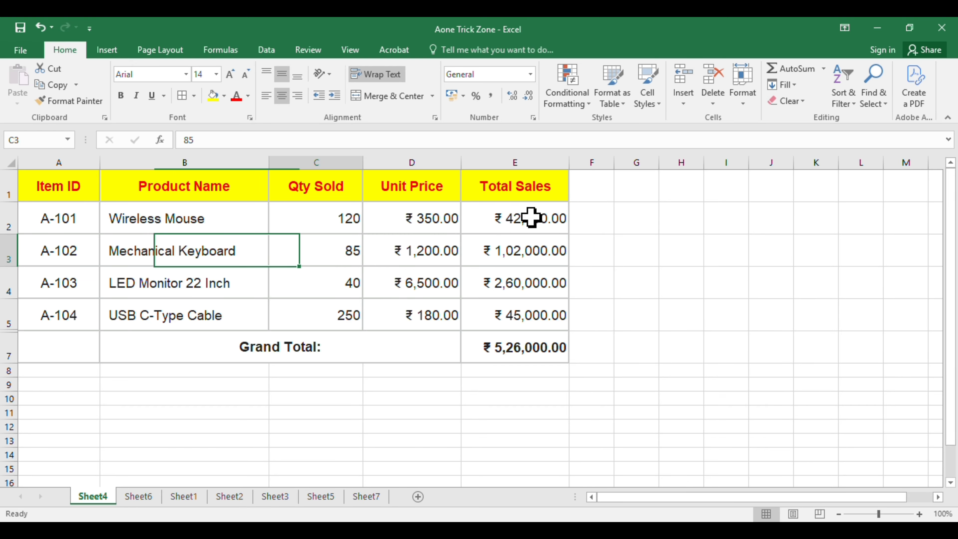
key(Left)
key(Left)
key(Left)
key(Left)
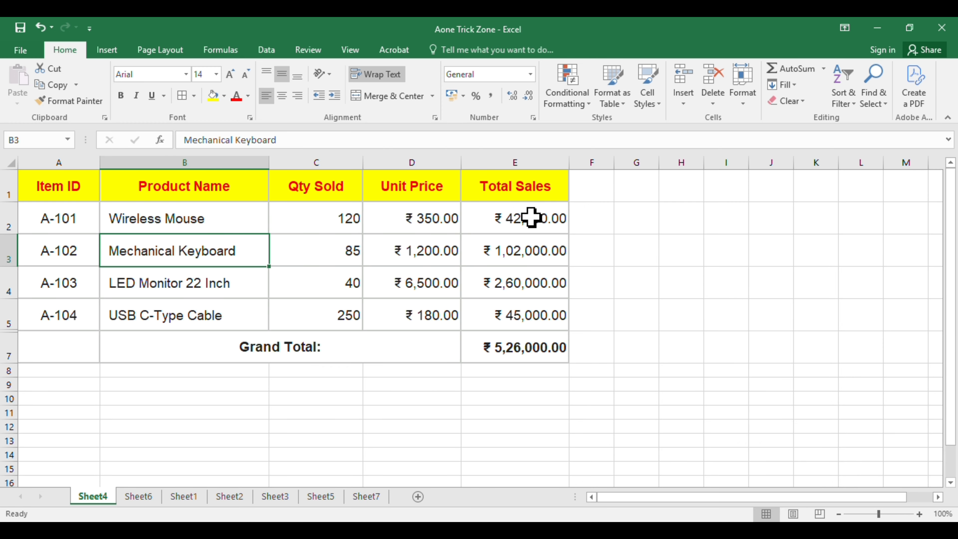
key(Right)
key(Right)
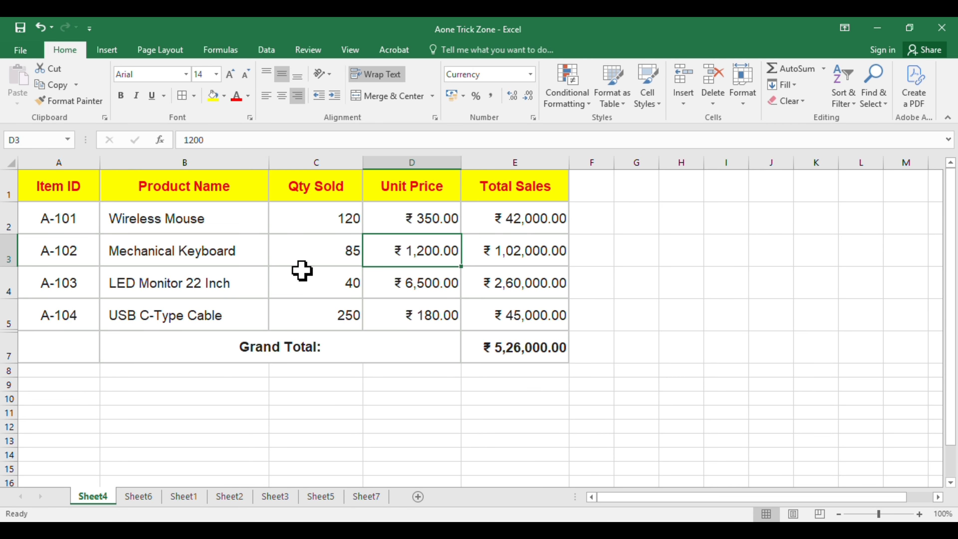
Switch back and forth between the student scores on Sheet6 and the sales table, ending on Sheet4.
click(128, 499)
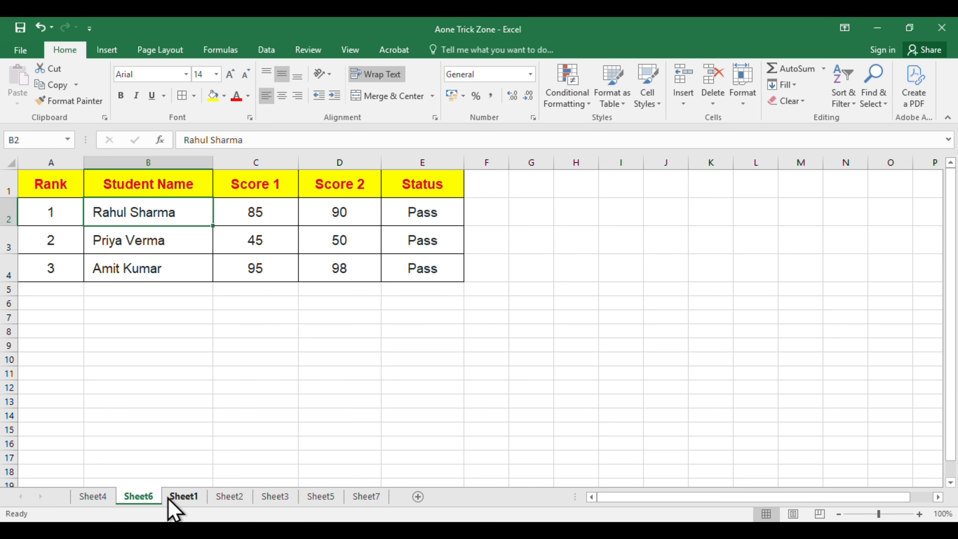
click(94, 498)
click(138, 497)
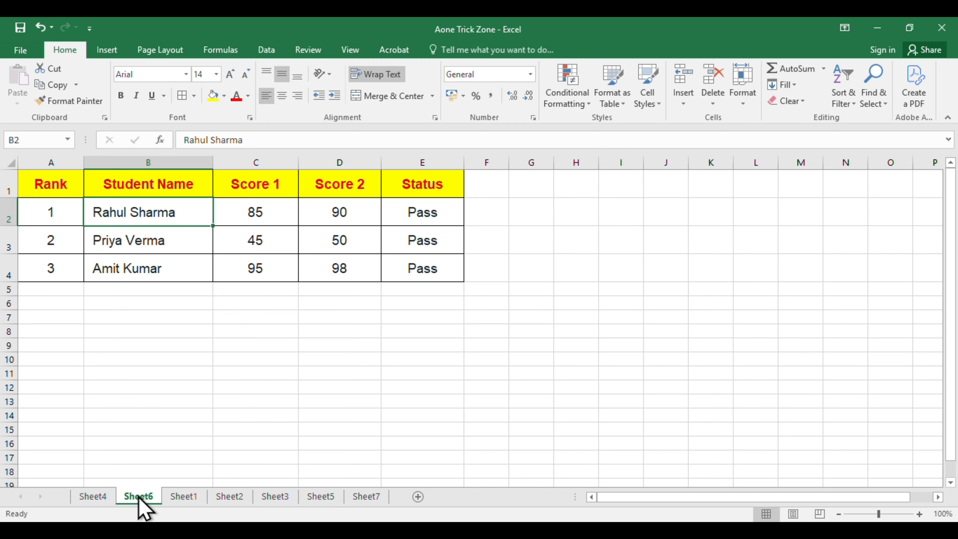
click(96, 497)
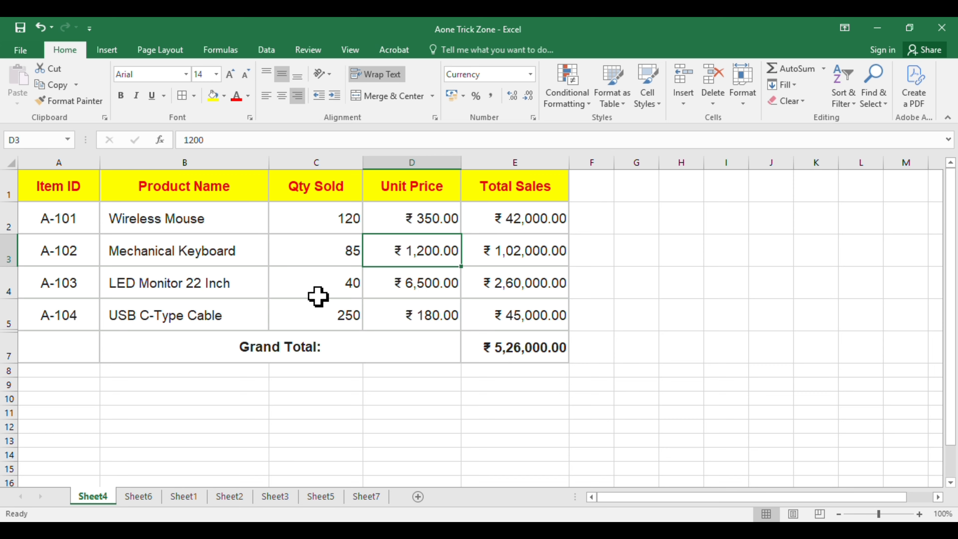
Check cells in the Unit Price and Total Sales columns, ending on the grand total amount in E7.
click(407, 275)
click(545, 305)
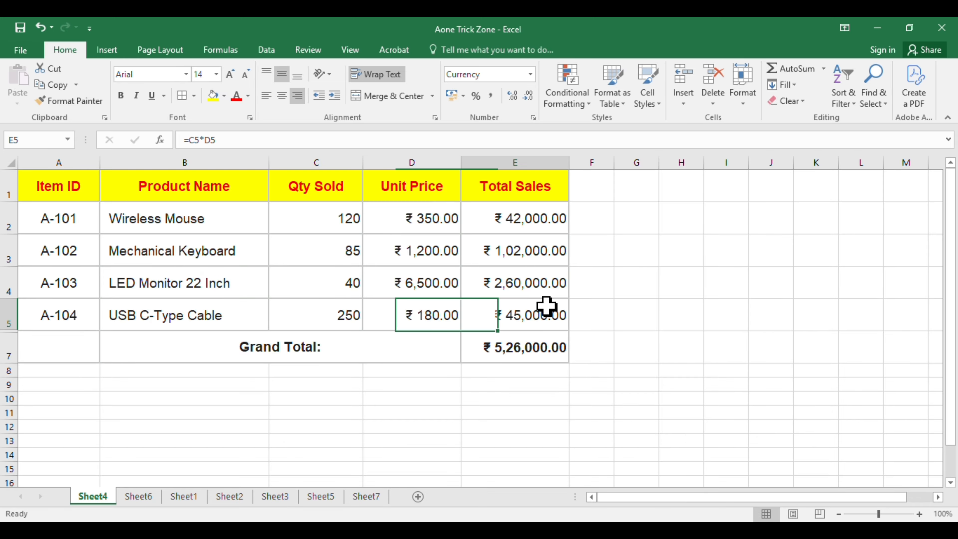
click(540, 342)
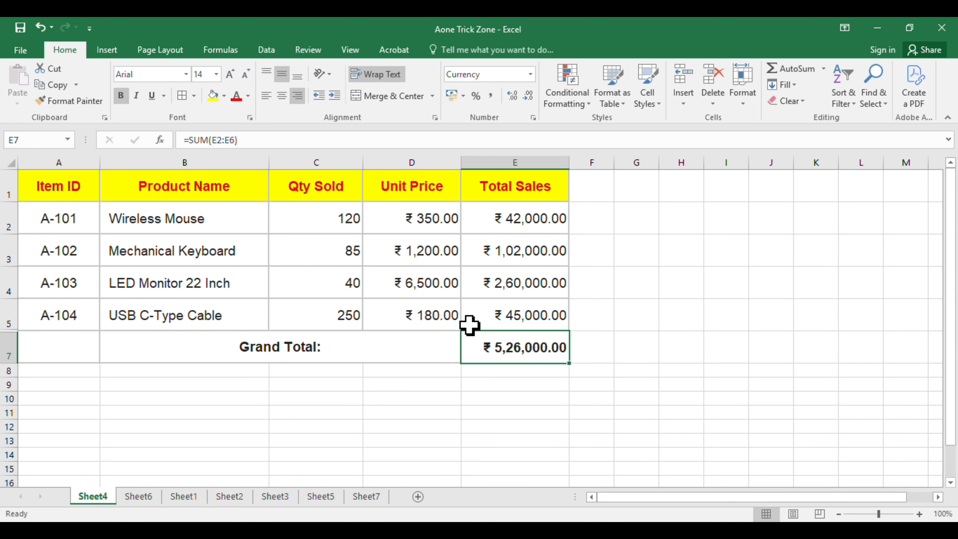
scroll(223, 274, down, 2)
scroll(223, 274, up, 2)
Go through Sheet6 and Sheet1 to Sheet2, view the logo below the employee table, and select cell E9 beside it.
click(136, 498)
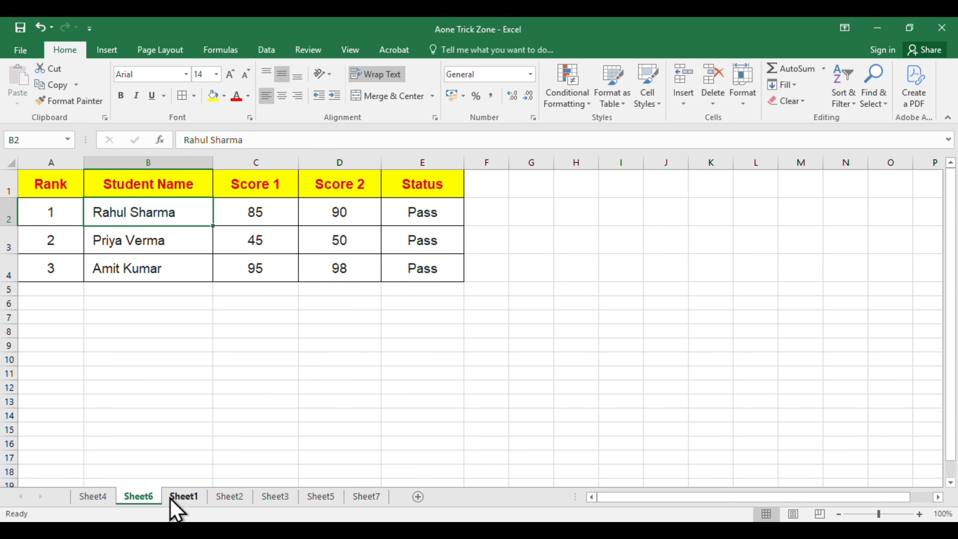
click(183, 498)
click(231, 498)
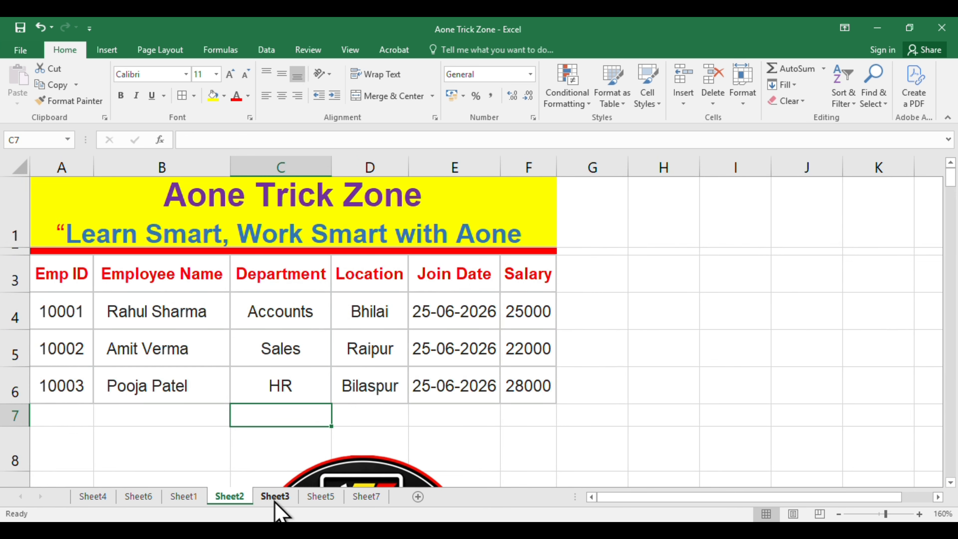
scroll(311, 383, down, 5)
scroll(310, 383, up, 3)
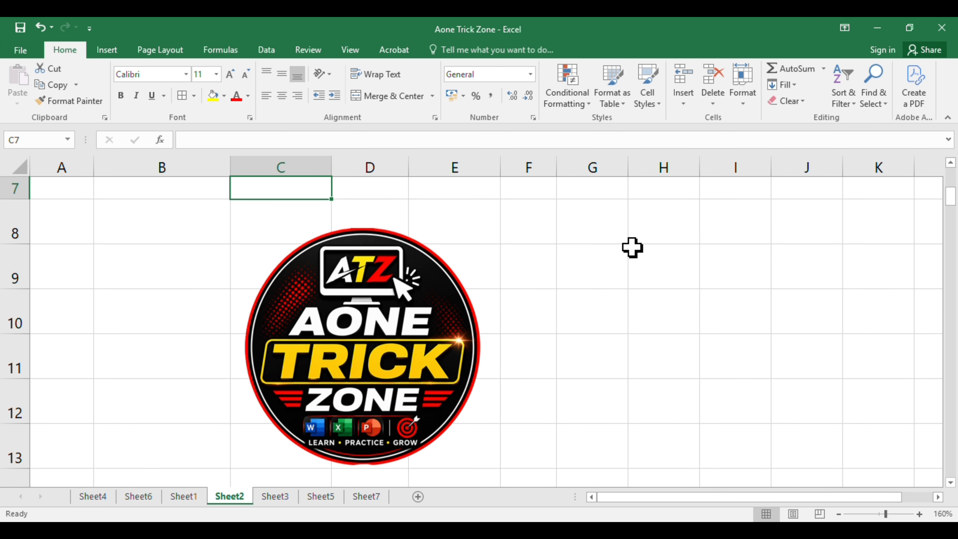
click(494, 247)
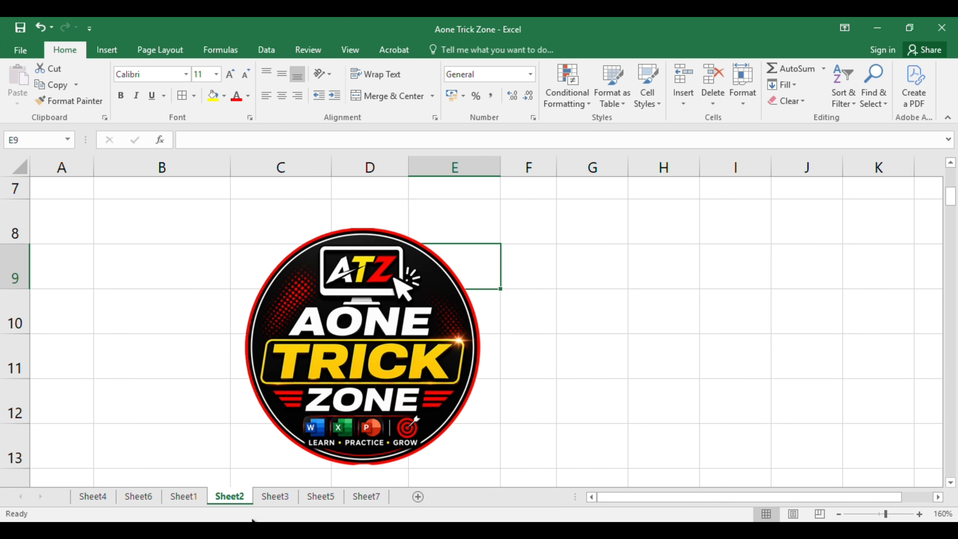